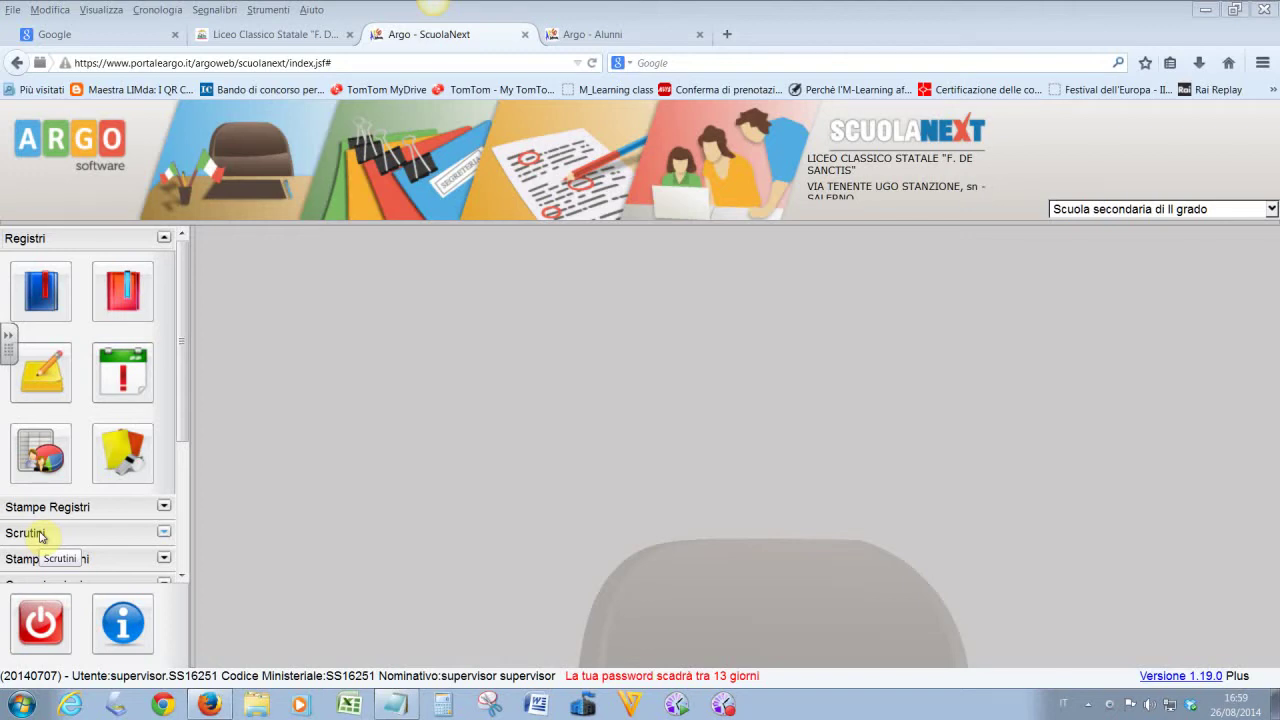
Step: Open the Ripresa dello Scrutinio for class 3B of LICEO CLASSICO, school year 2013/2014
click(25, 533)
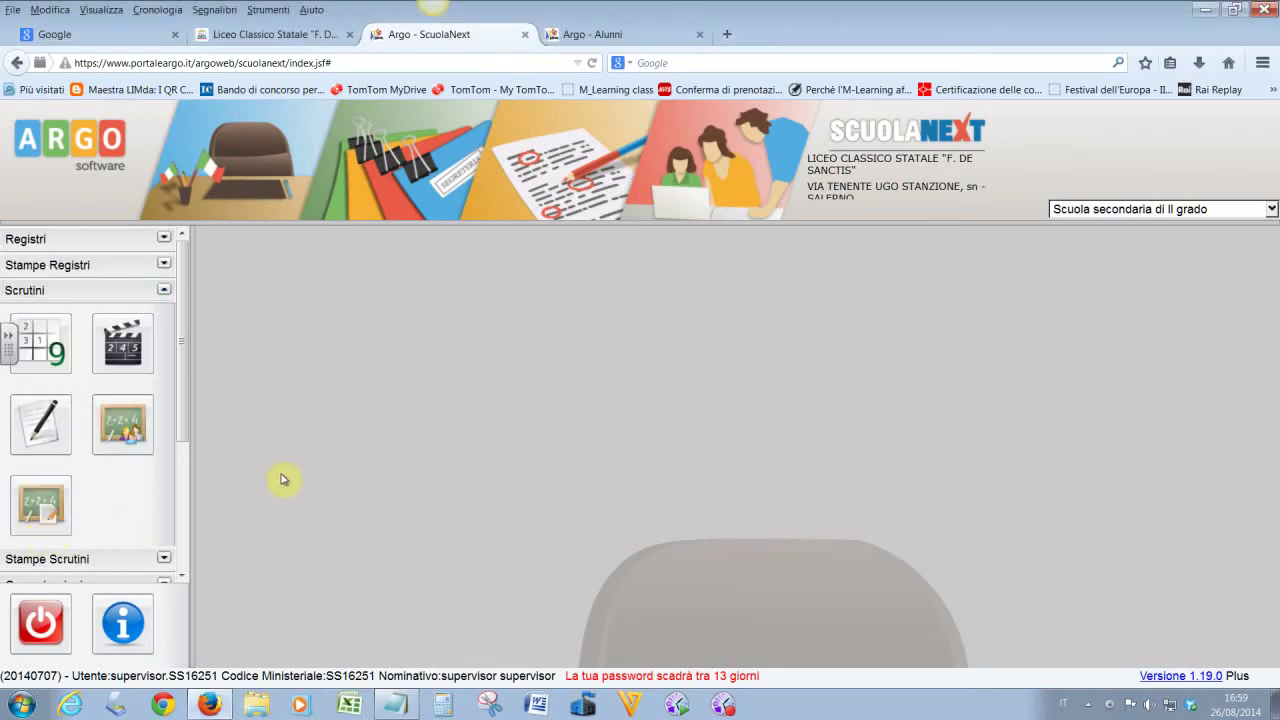
click(115, 358)
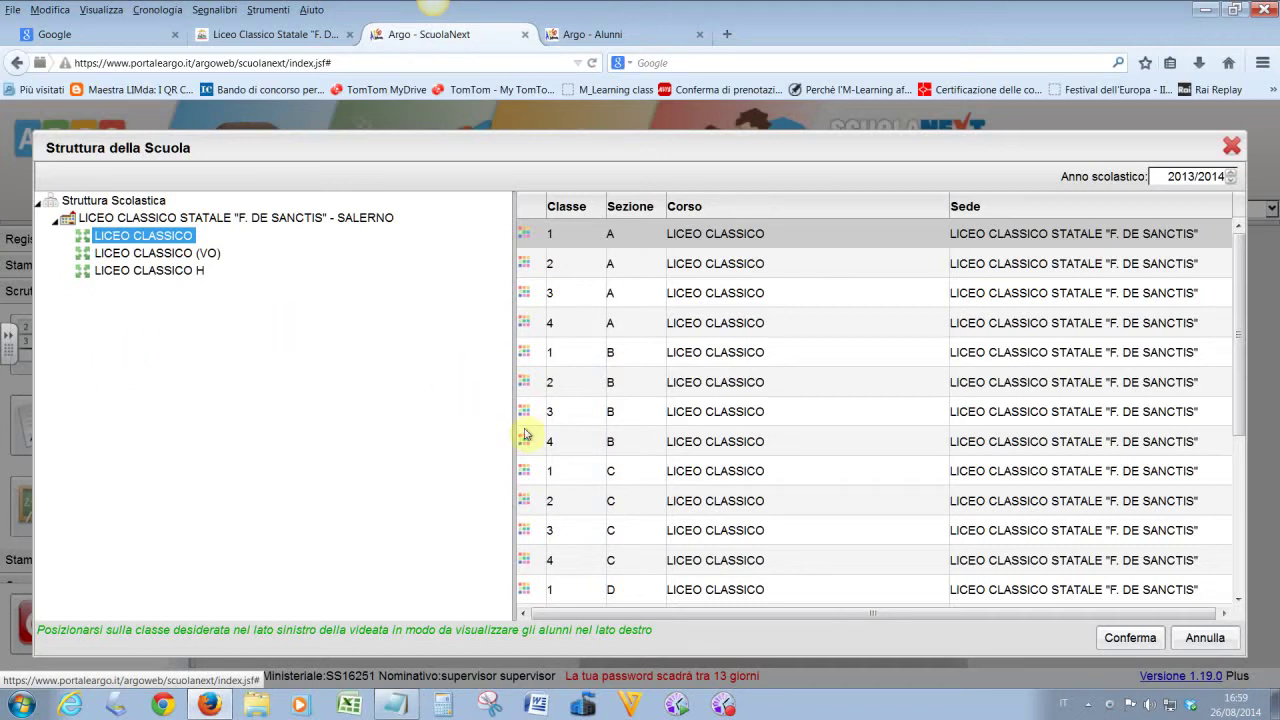
click(648, 413)
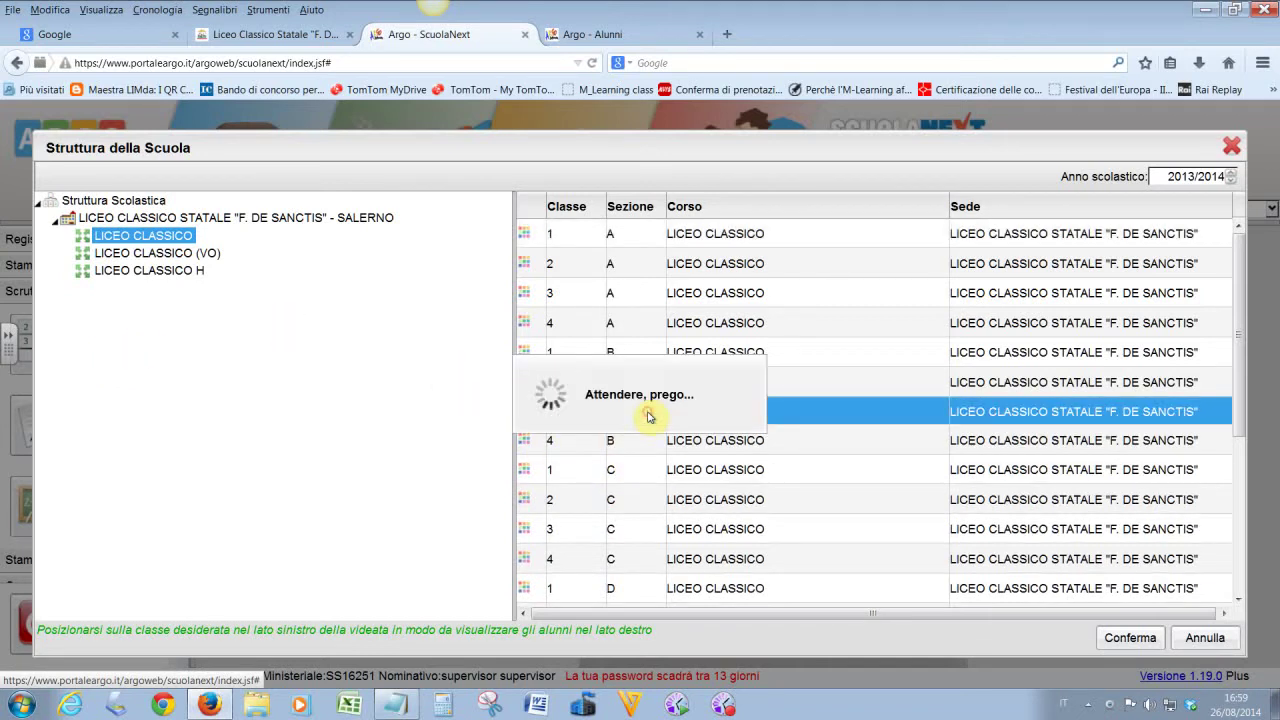
click(806, 416)
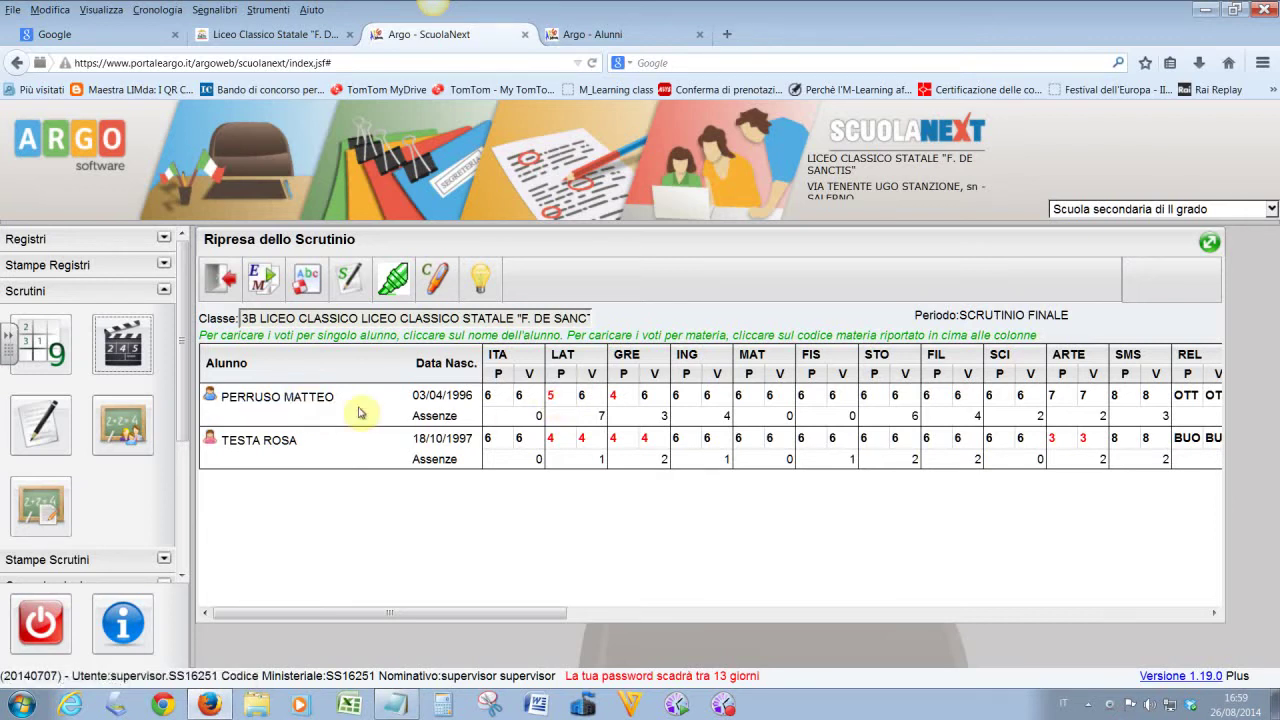
Step: Open the first student's record and review the grades, absences and short judgments for every subject
click(297, 400)
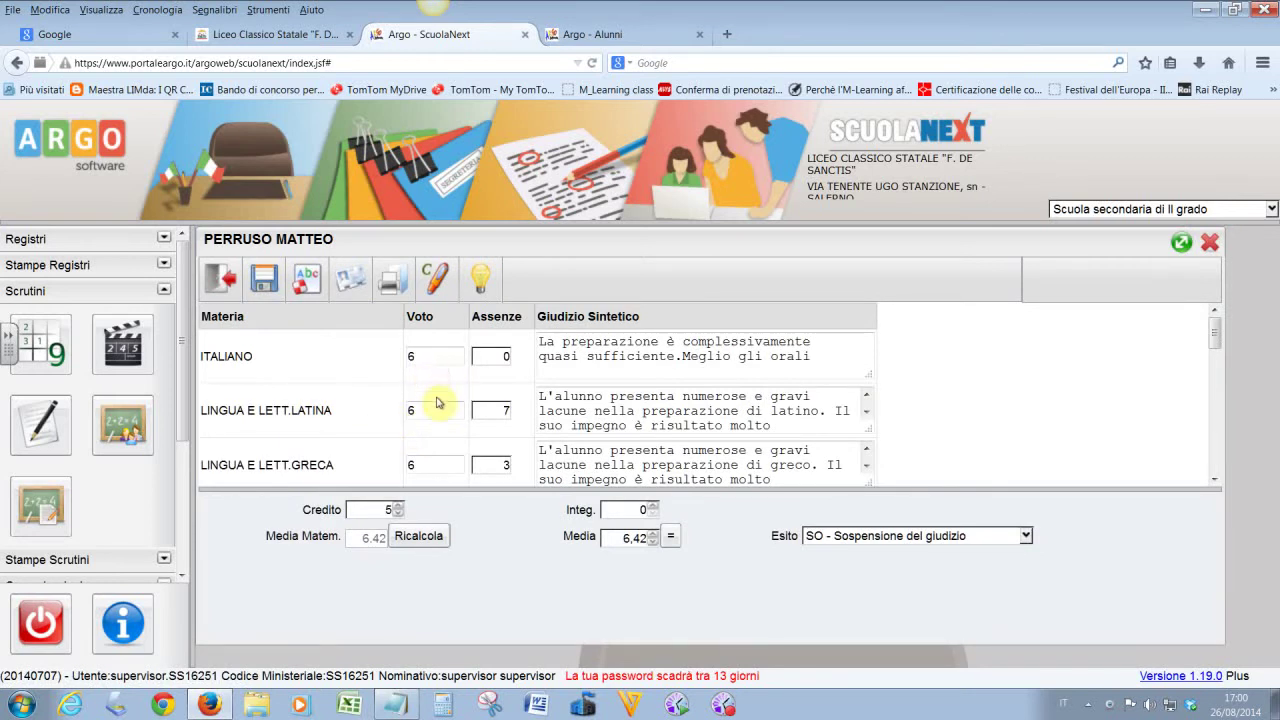
scroll(438, 416, down, 3)
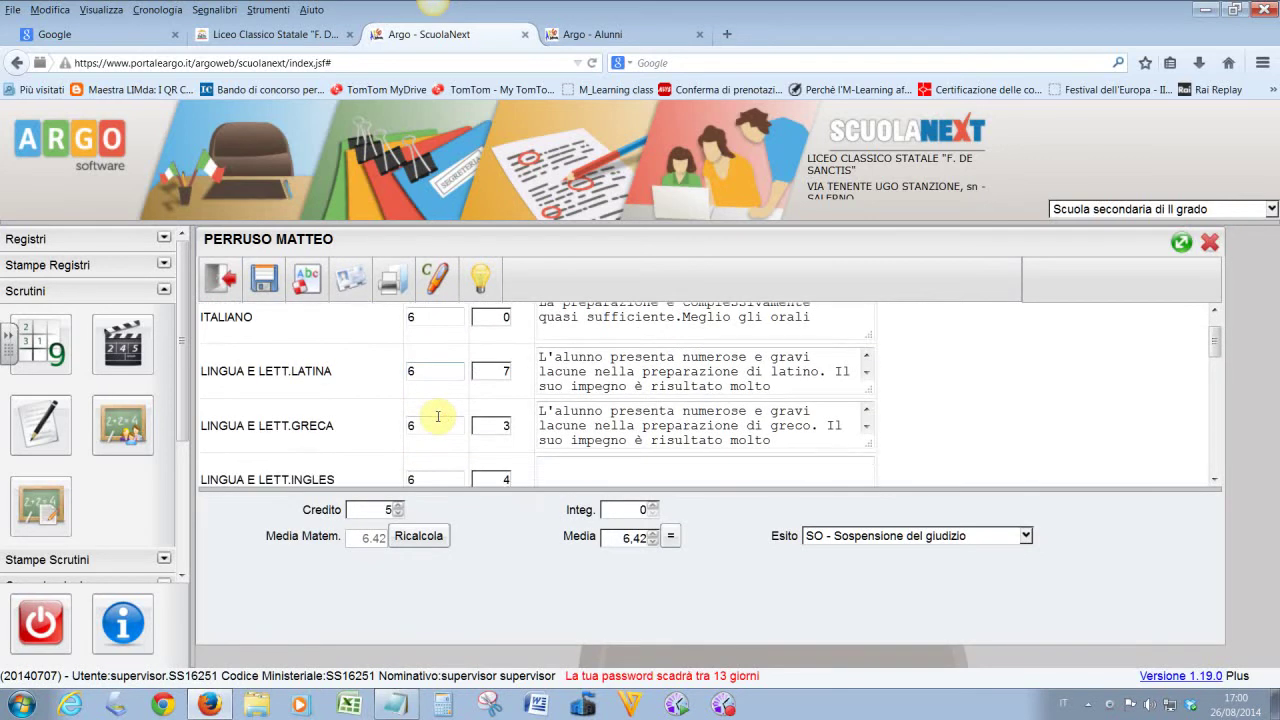
scroll(437, 433, down, 2)
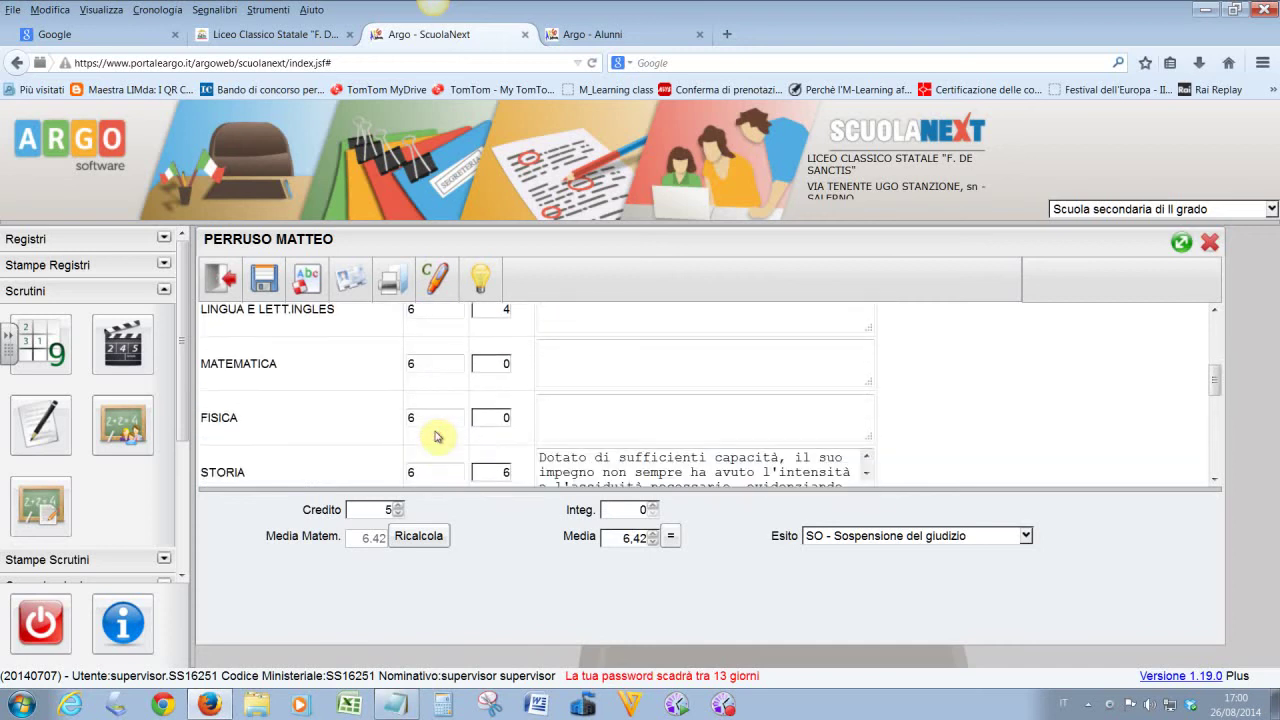
scroll(435, 435, down, 2)
scroll(432, 440, down, 5)
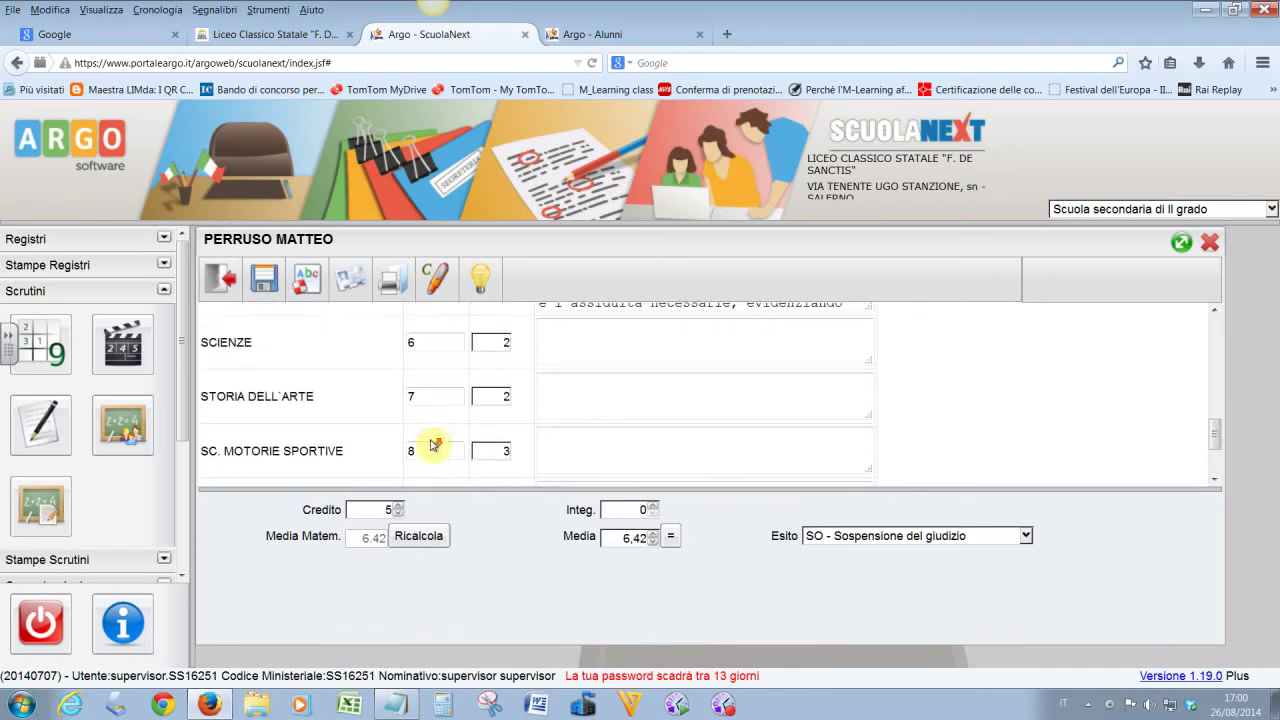
scroll(432, 446, down, 1)
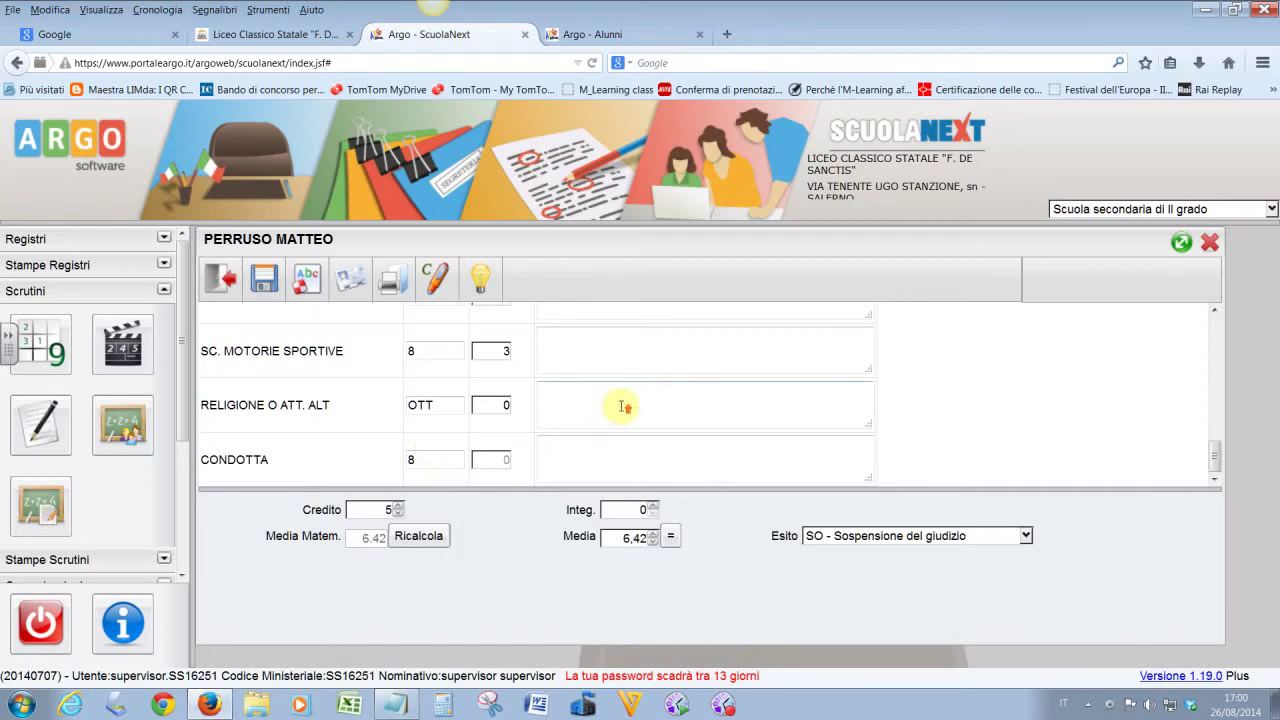
scroll(650, 405, up, 9)
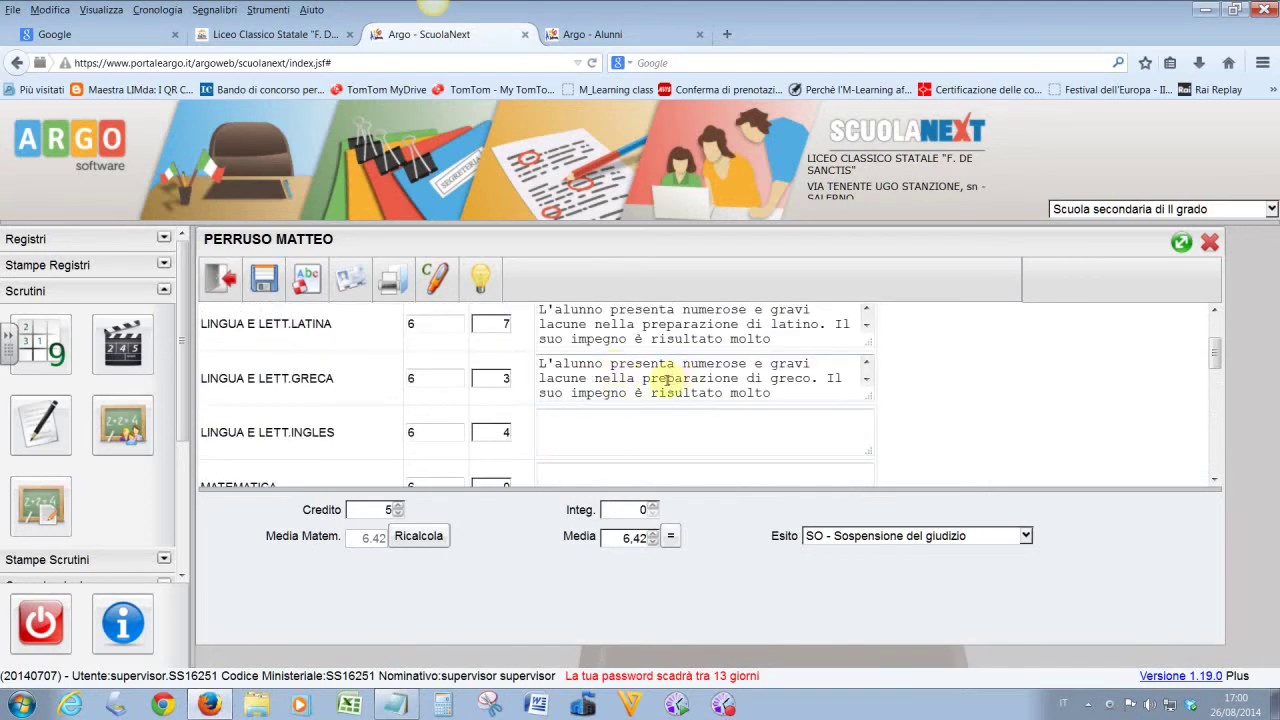
scroll(665, 384, up, 2)
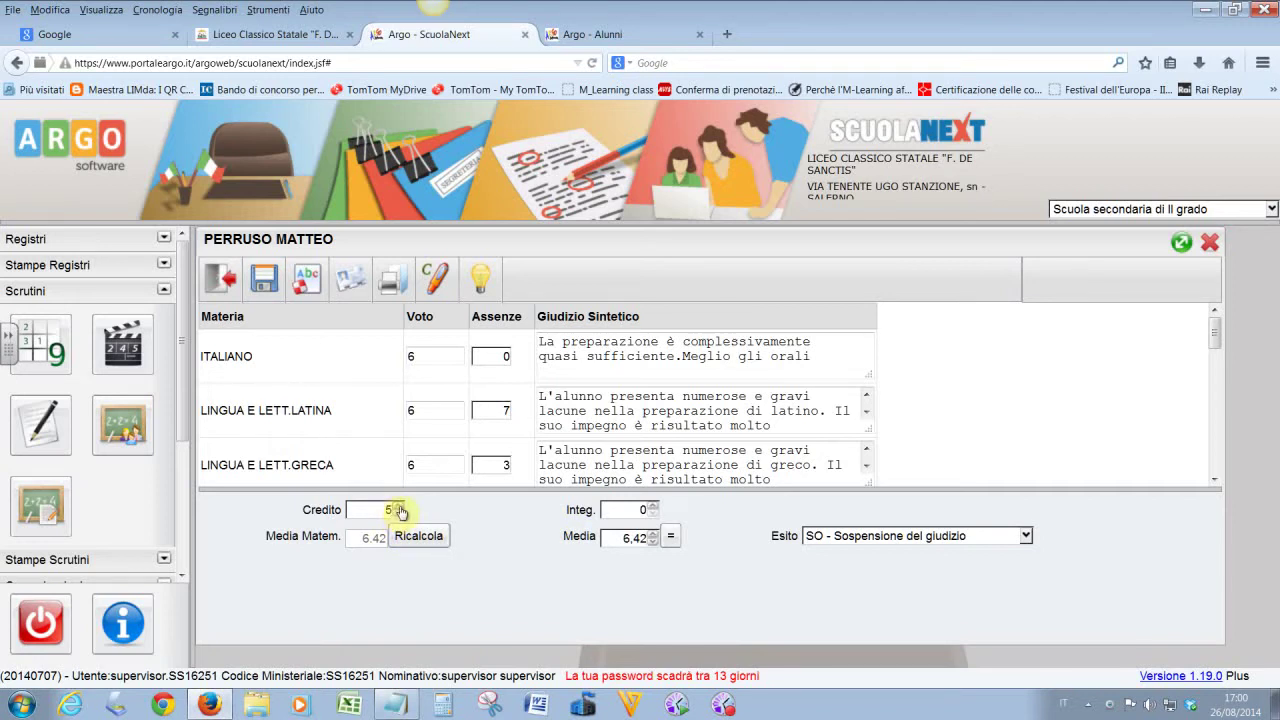
Step: Examine the Esito options available for the student, including those for admission and non-admission after suspended judgment
click(873, 541)
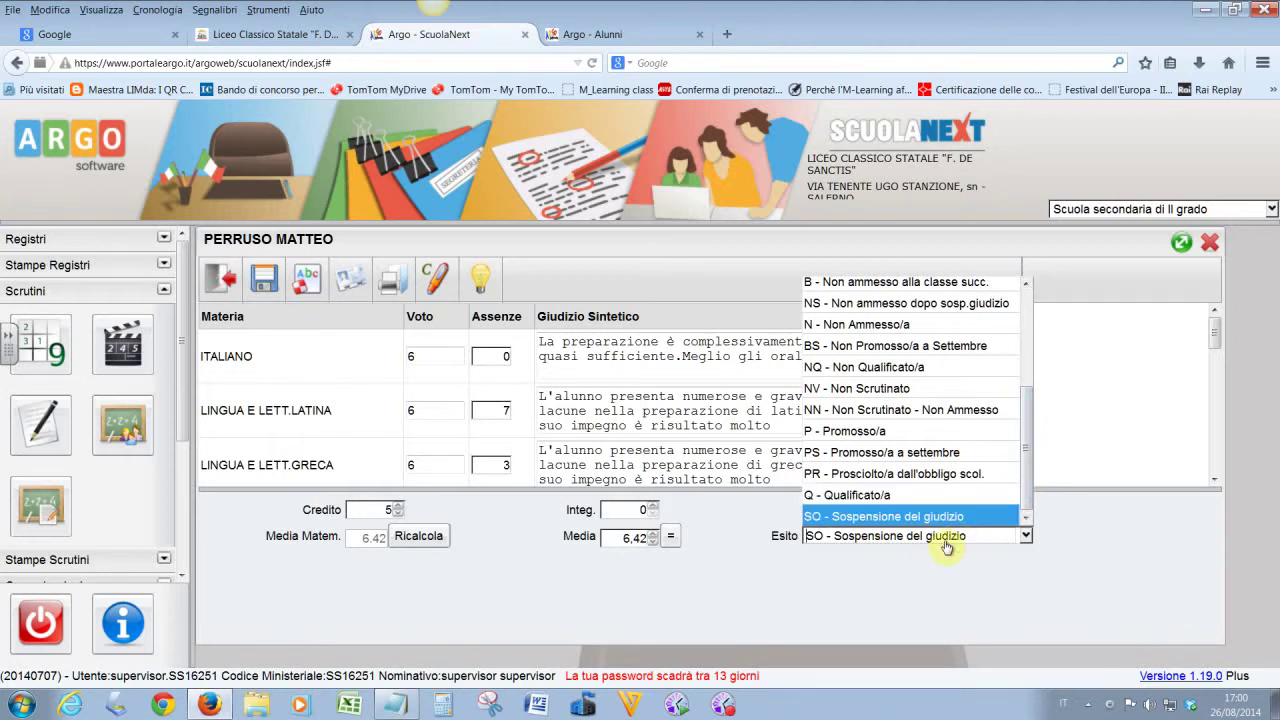
drag(1030, 500, 1028, 348)
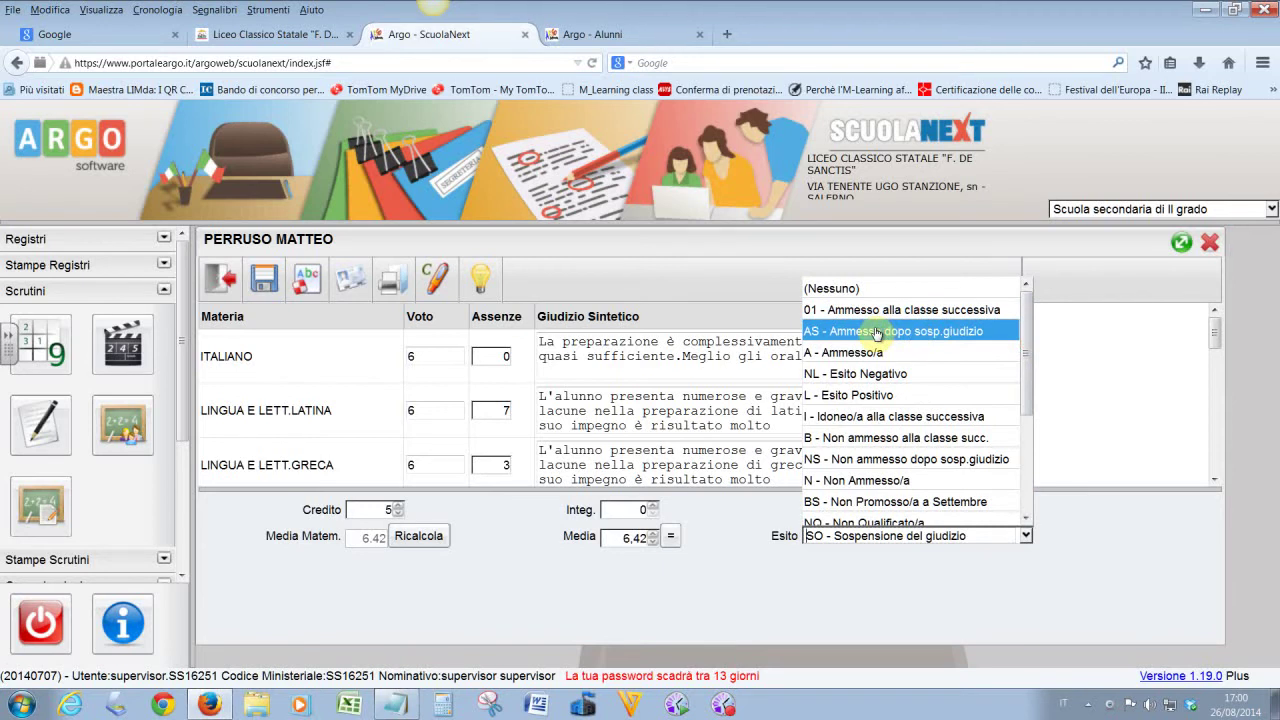
drag(1028, 352, 1030, 411)
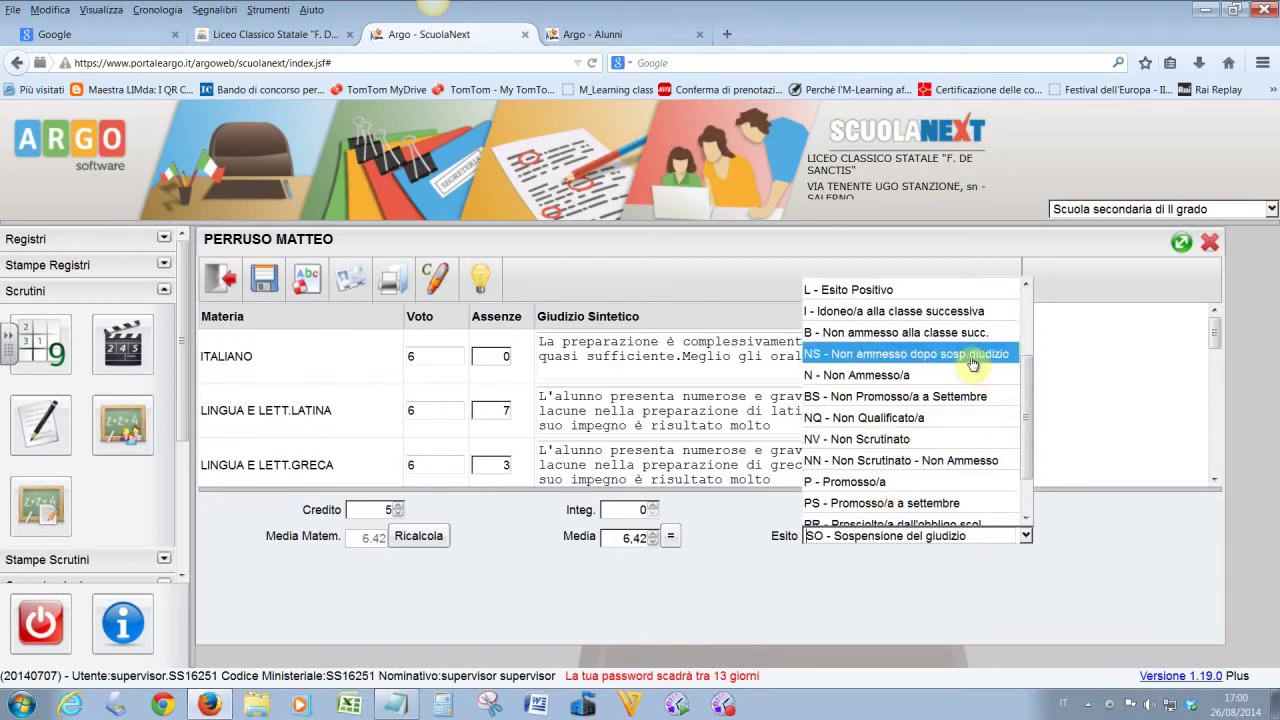
click(891, 591)
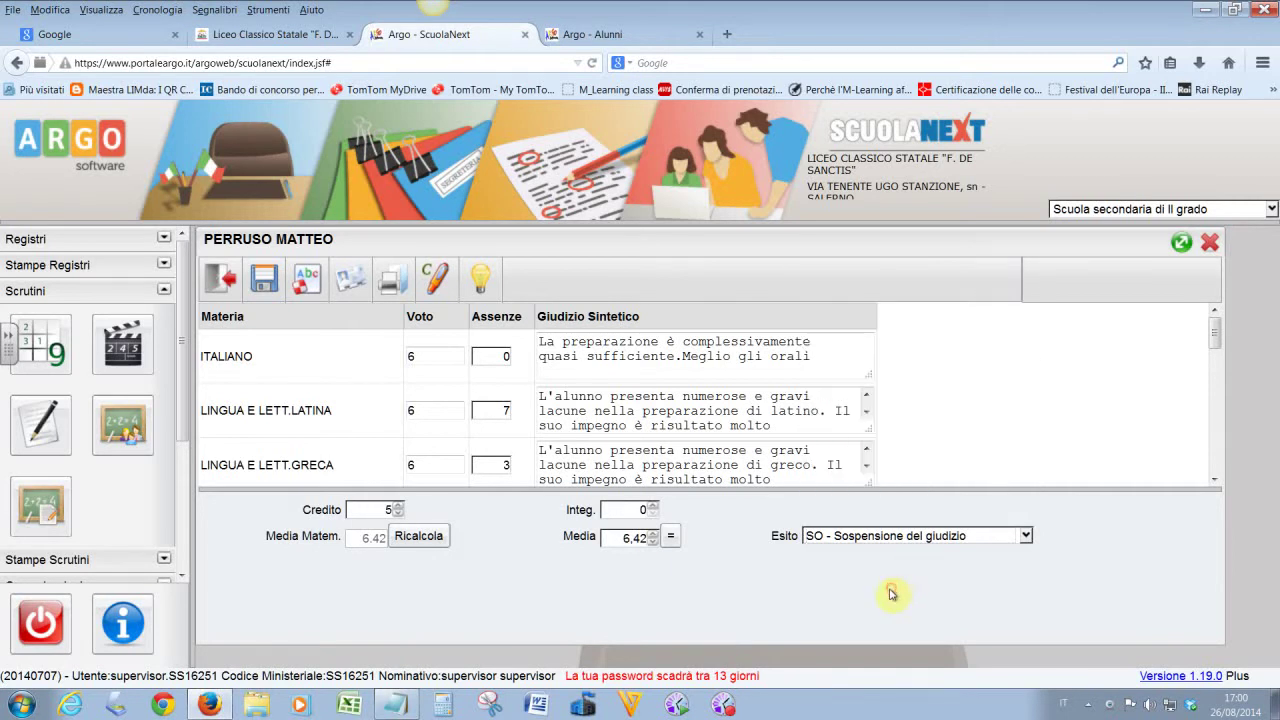
Step: Set the student's Esito to AS - Ammesso dopo sosp.giudizio
click(937, 536)
scroll(1020, 437, up, 3)
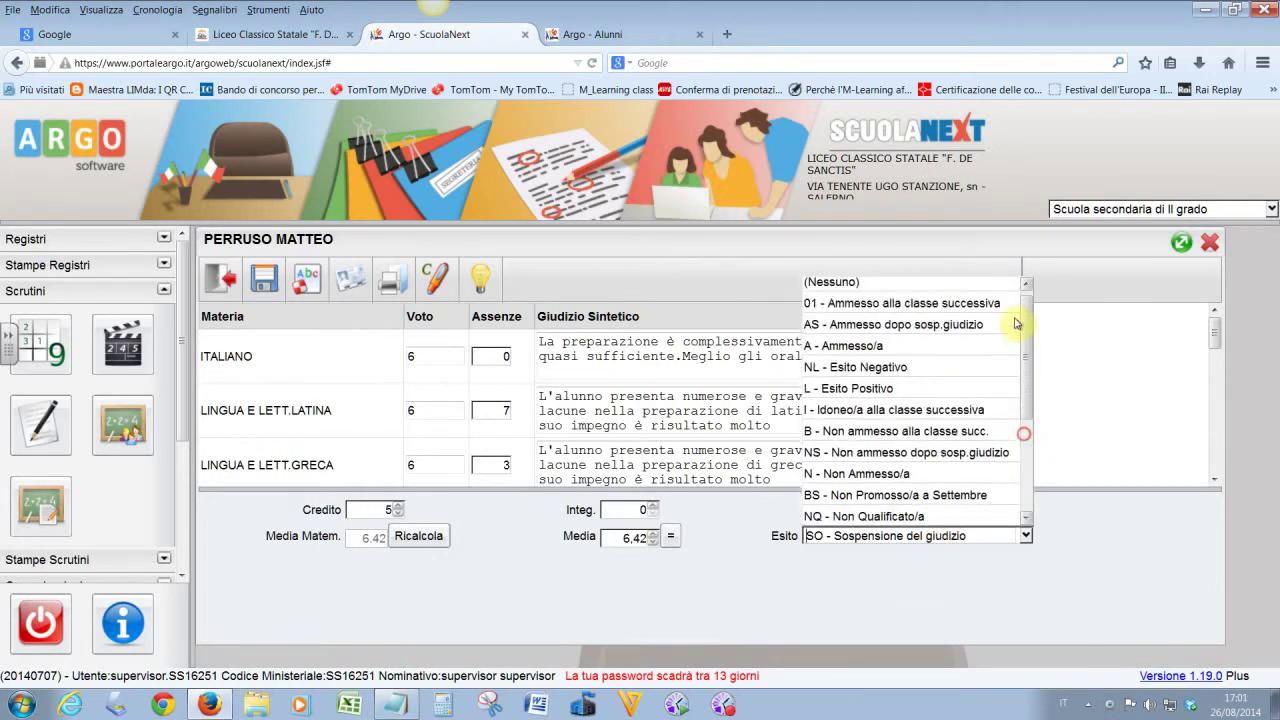
click(906, 334)
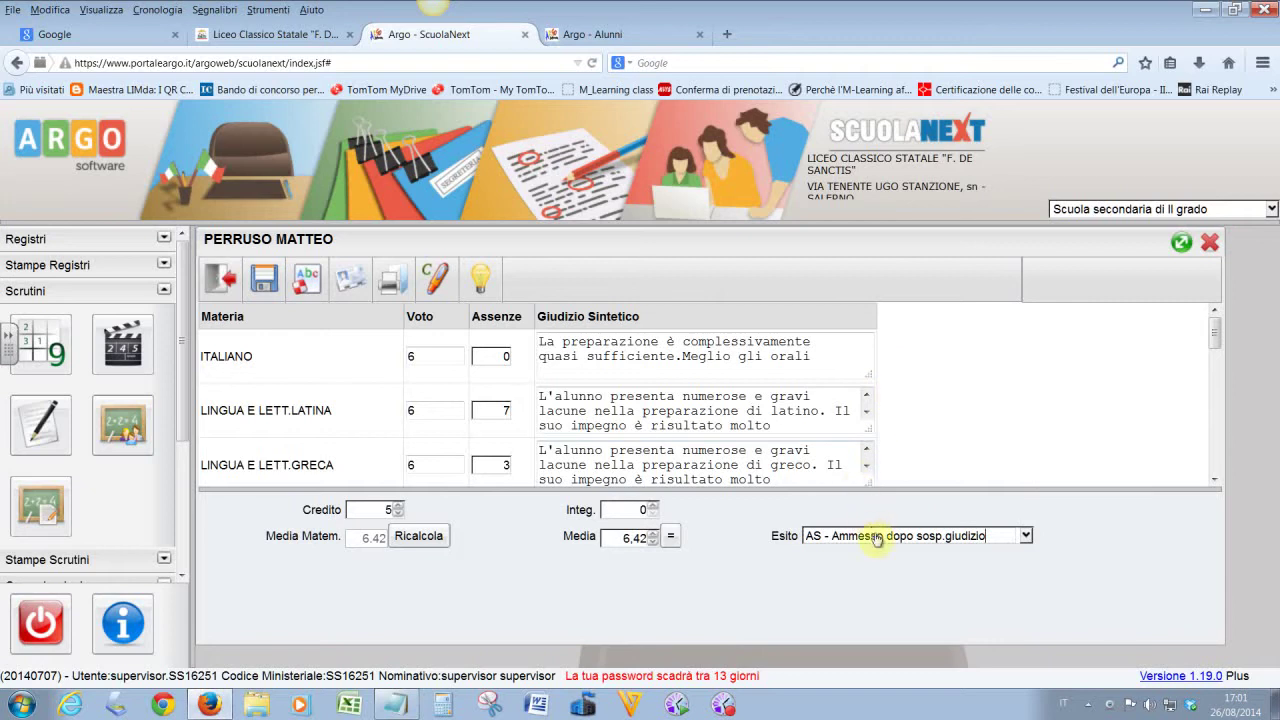
Step: Change the student's Esito to NS - Non ammesso dopo sosp.giudizio
click(1025, 536)
scroll(1023, 429, down, 2)
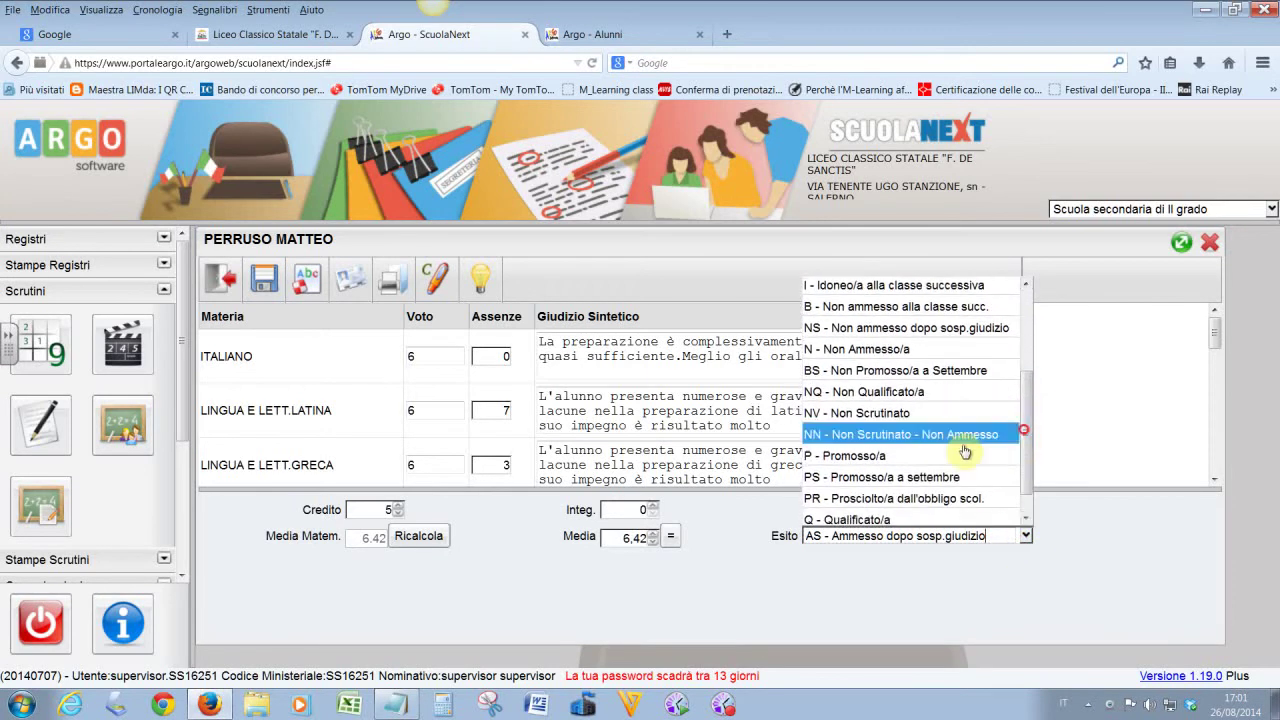
click(863, 328)
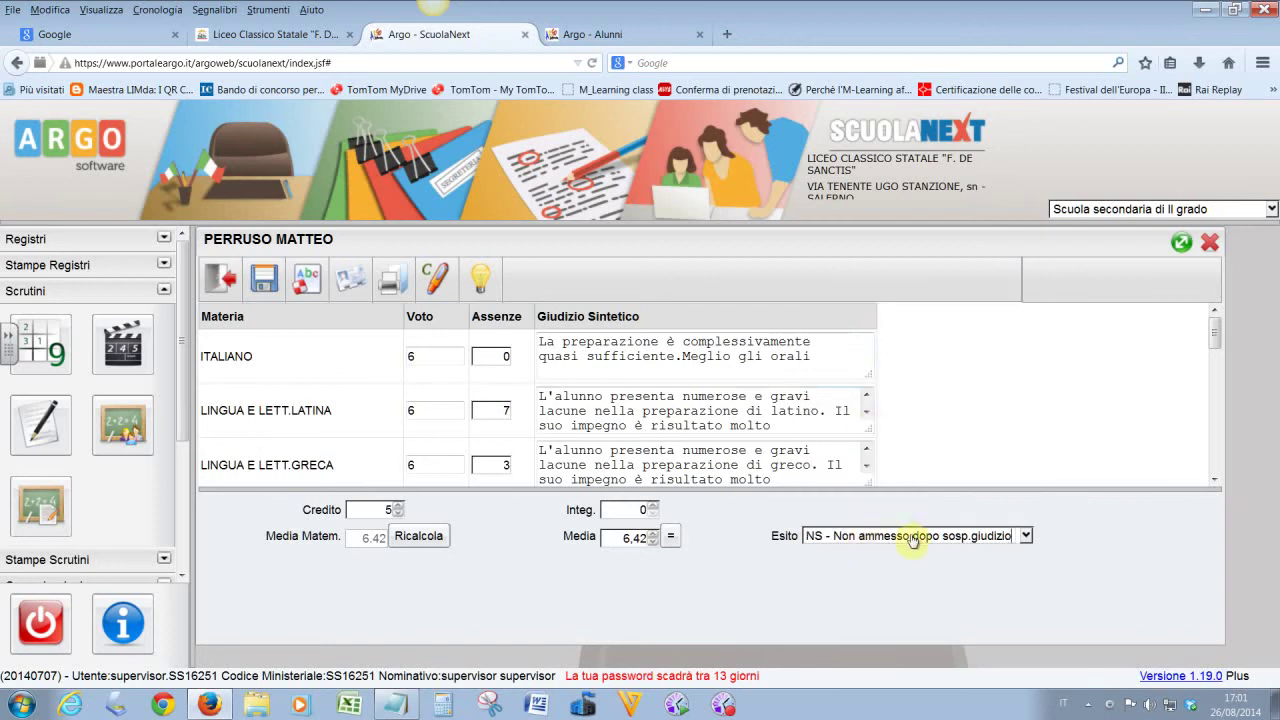
Step: Set the student's Esito to SO - Sospensione del giudizio and save the record
click(1024, 539)
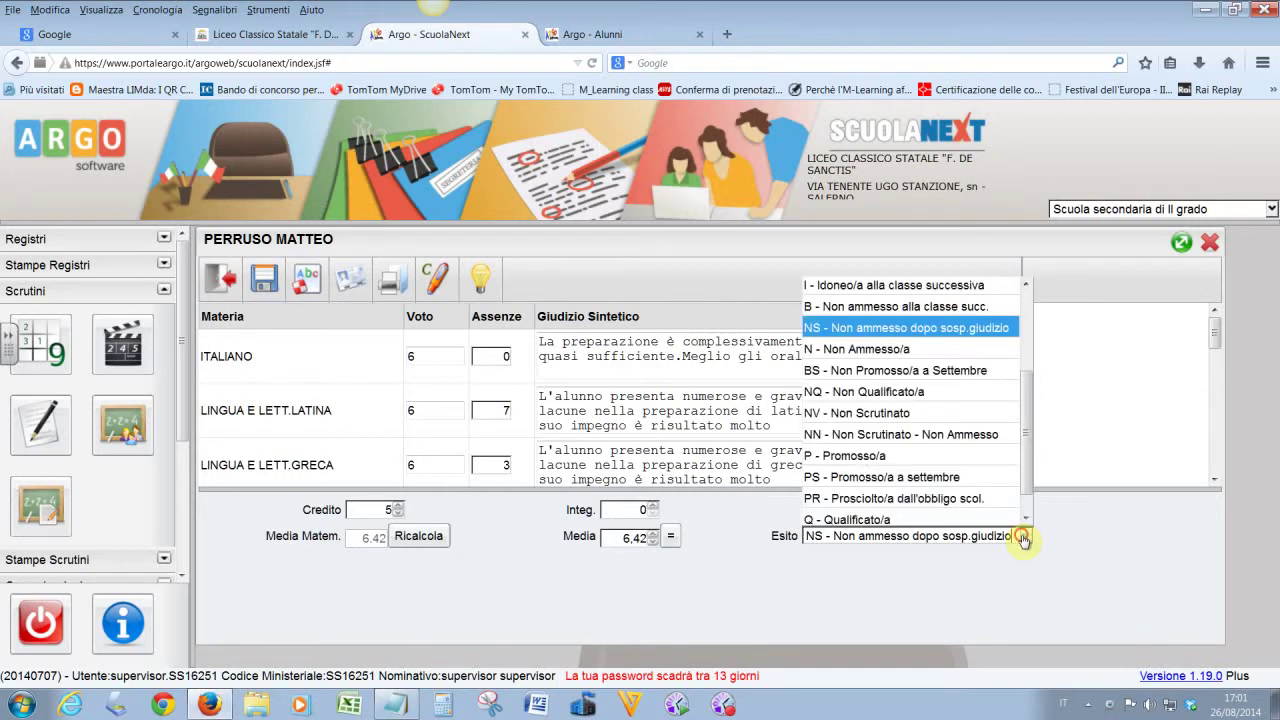
drag(1031, 429, 1024, 335)
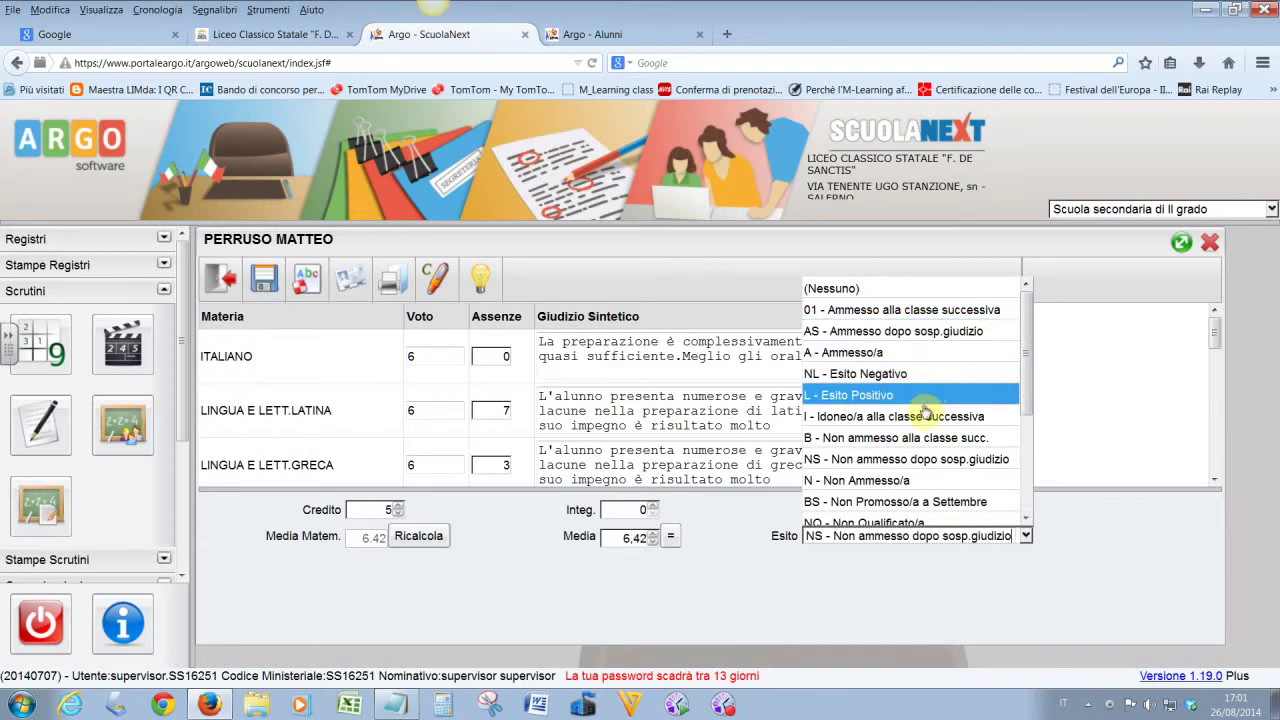
drag(1034, 380, 1030, 489)
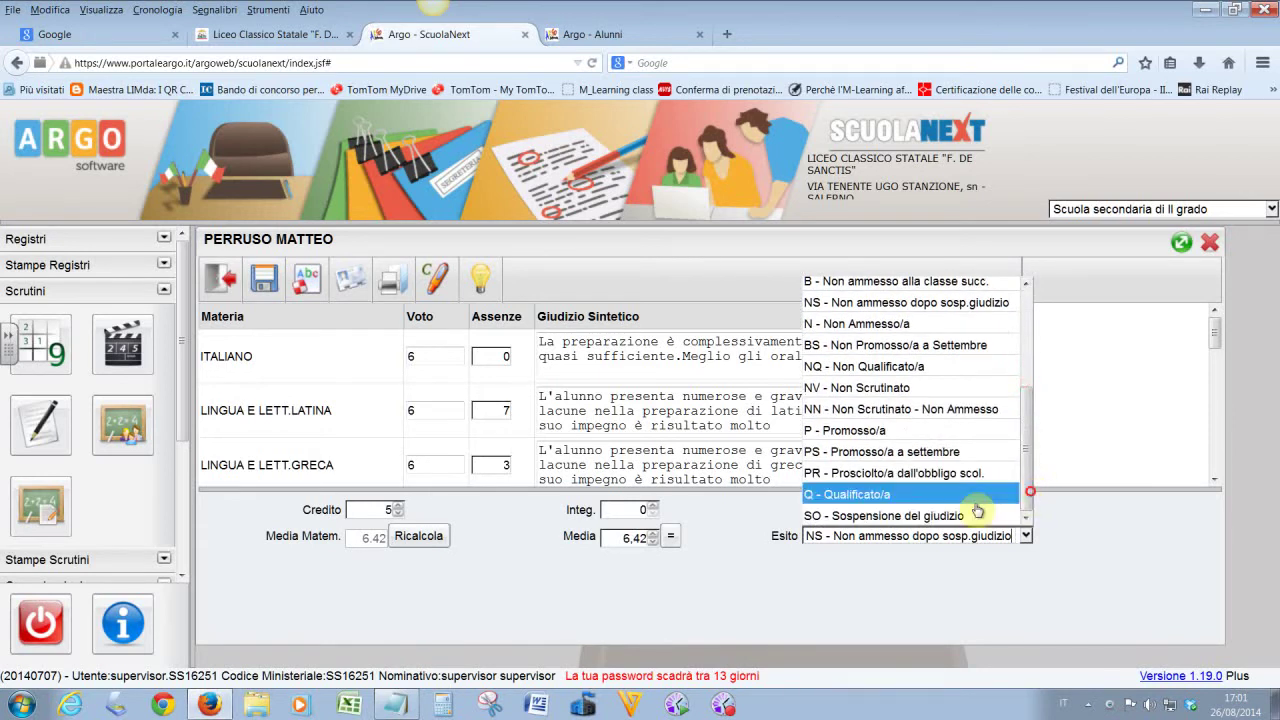
click(920, 515)
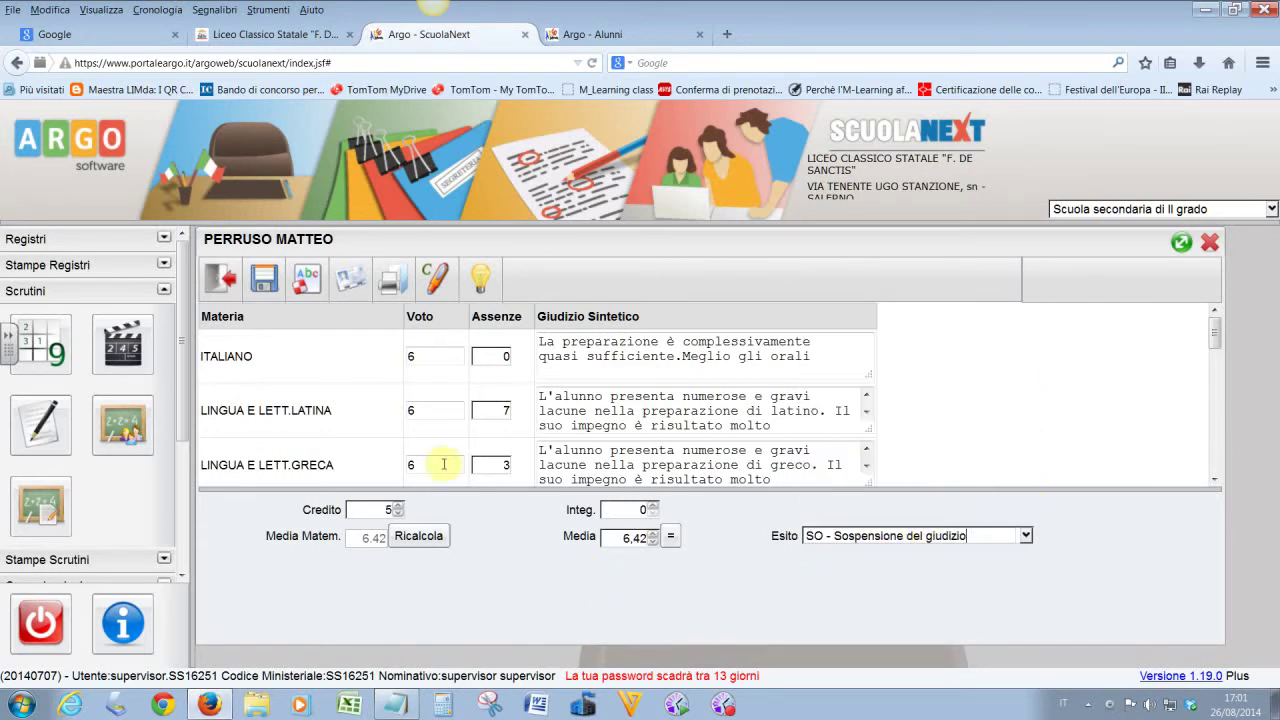
click(263, 280)
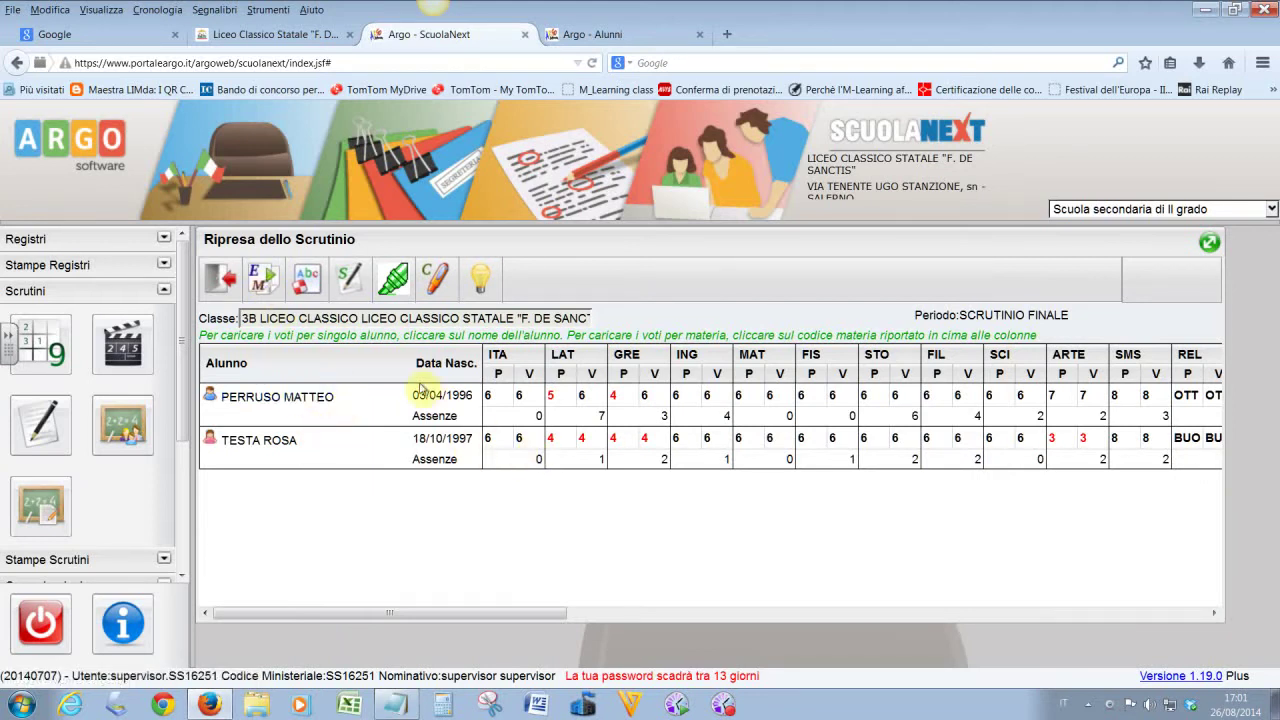
Step: Generate the minutes for the class from the Verbale RIPRESA SCRUTINIO FINALE template
click(345, 282)
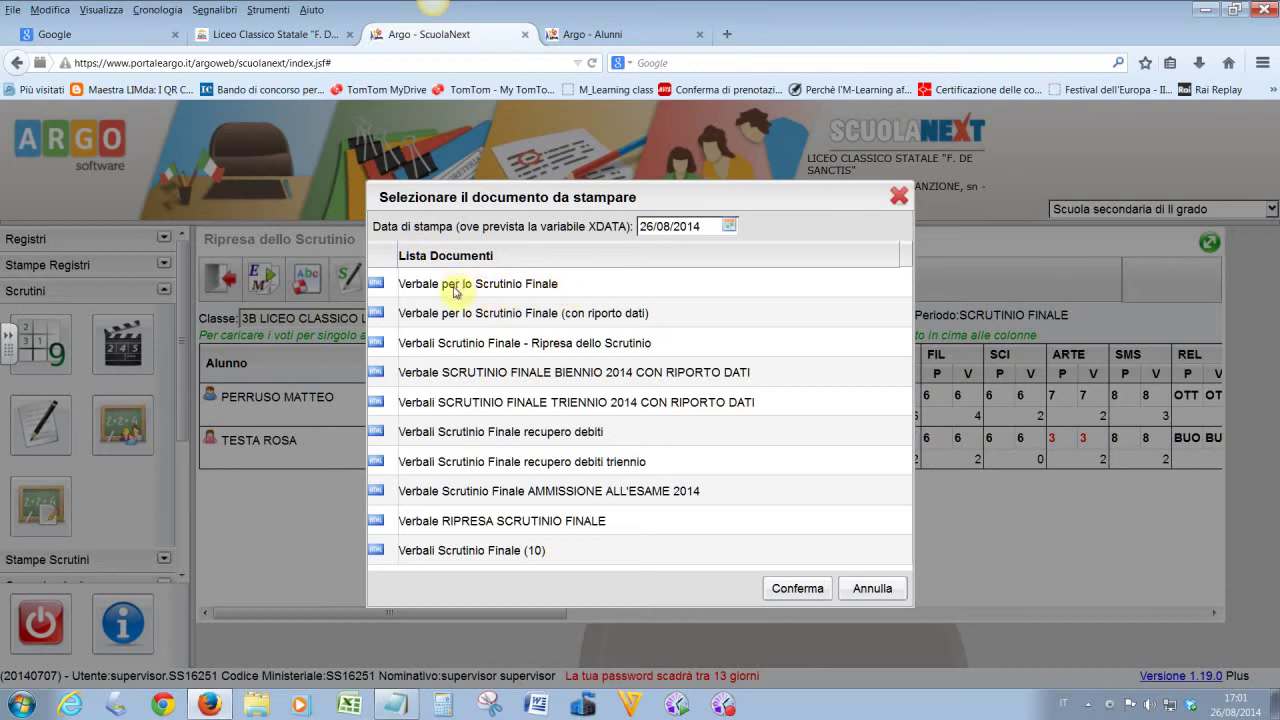
click(542, 521)
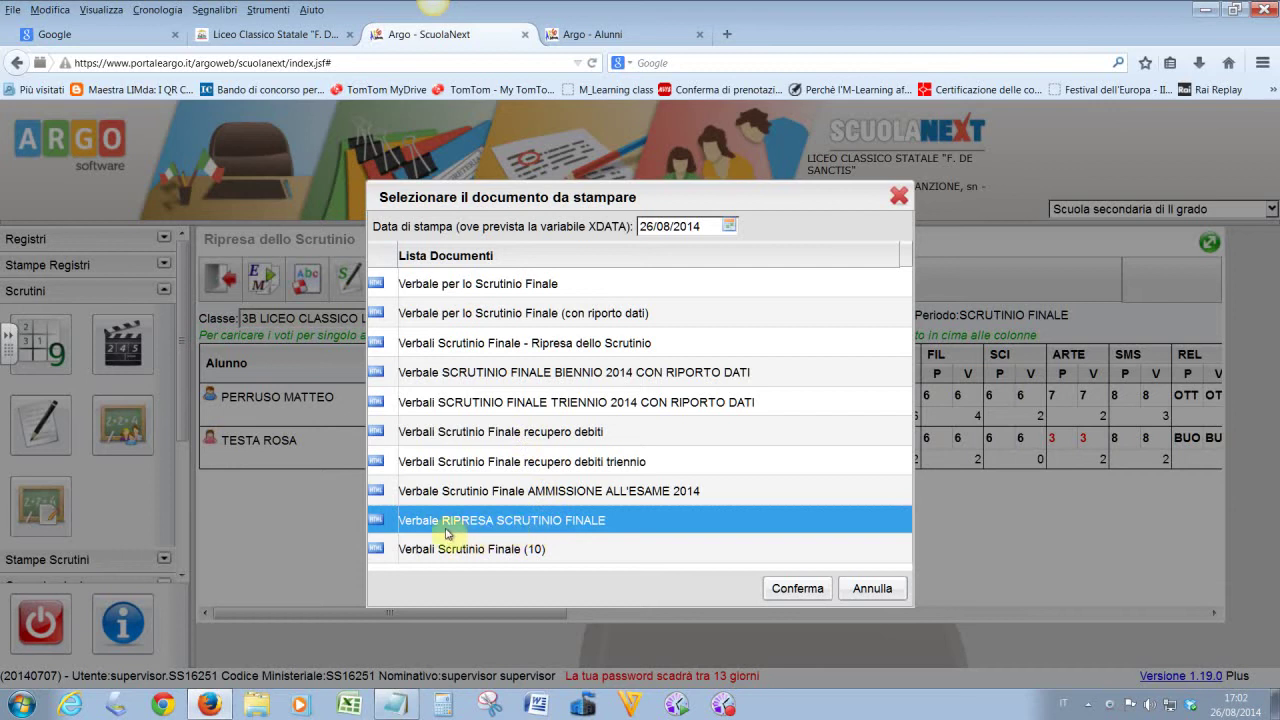
click(812, 590)
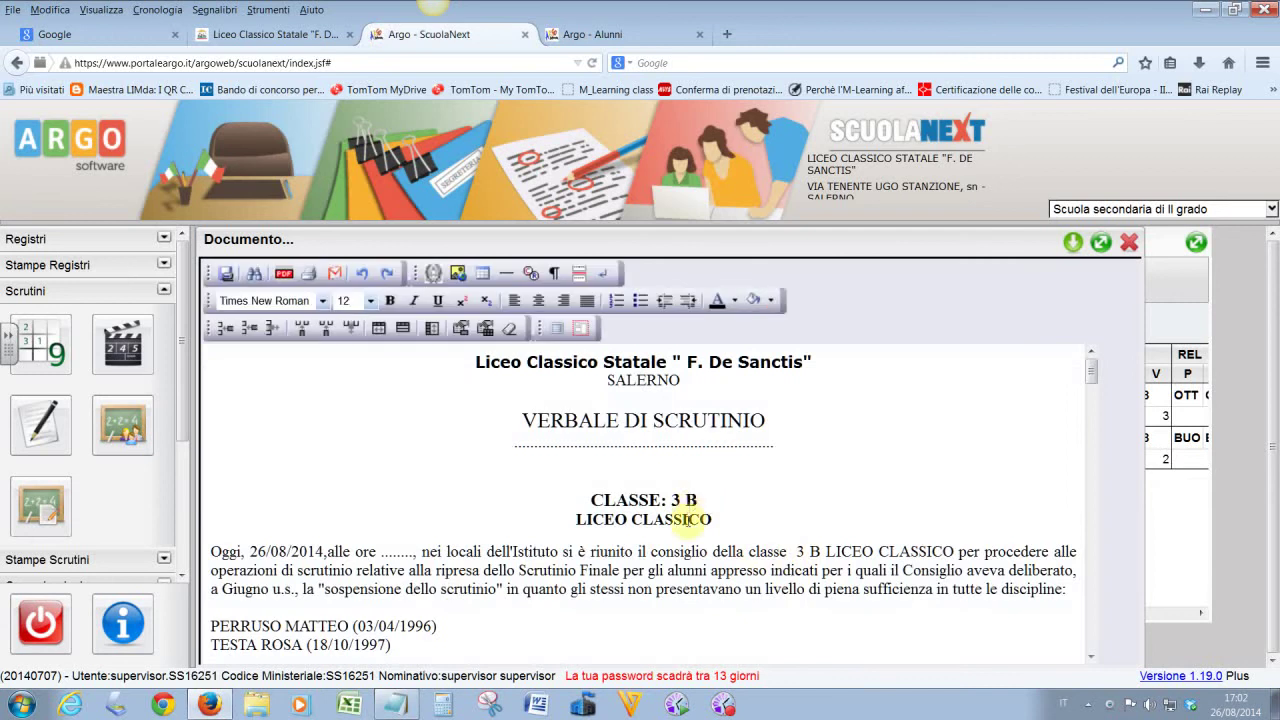
Step: Read the opening of the minutes, covering the listed students, the teachers present and the evaluation principles
scroll(612, 570, down, 2)
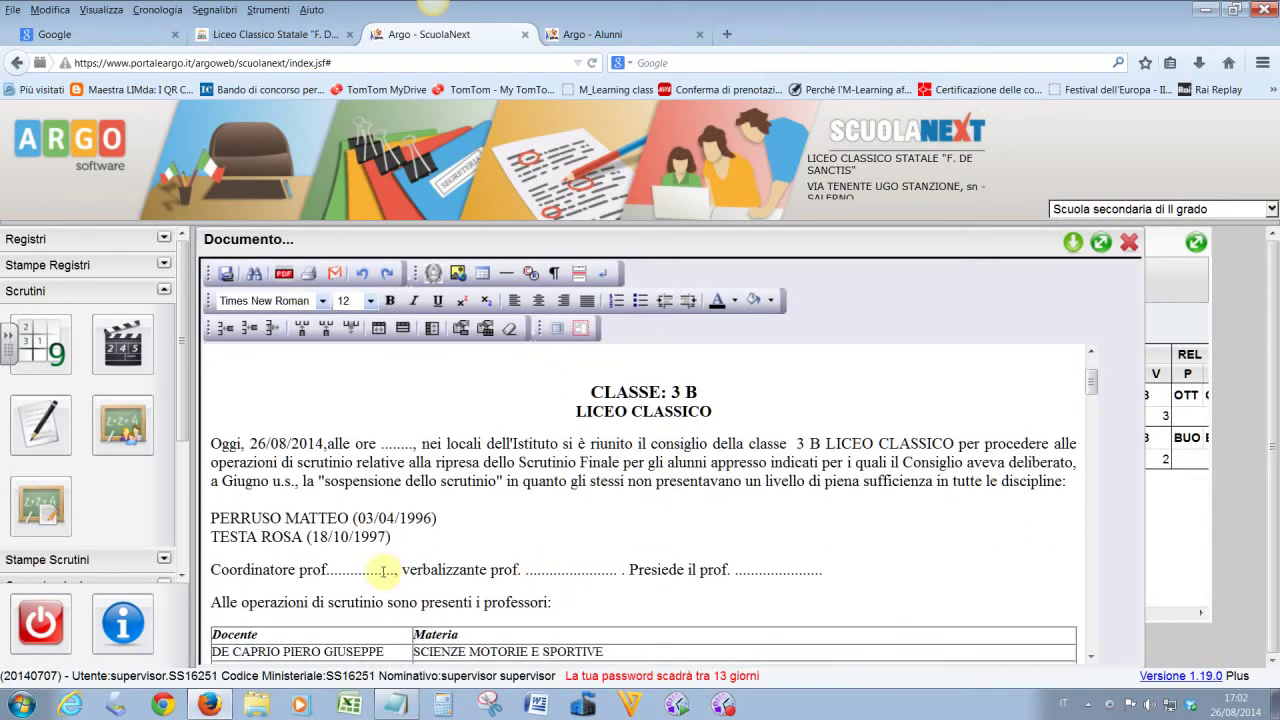
drag(208, 518, 410, 537)
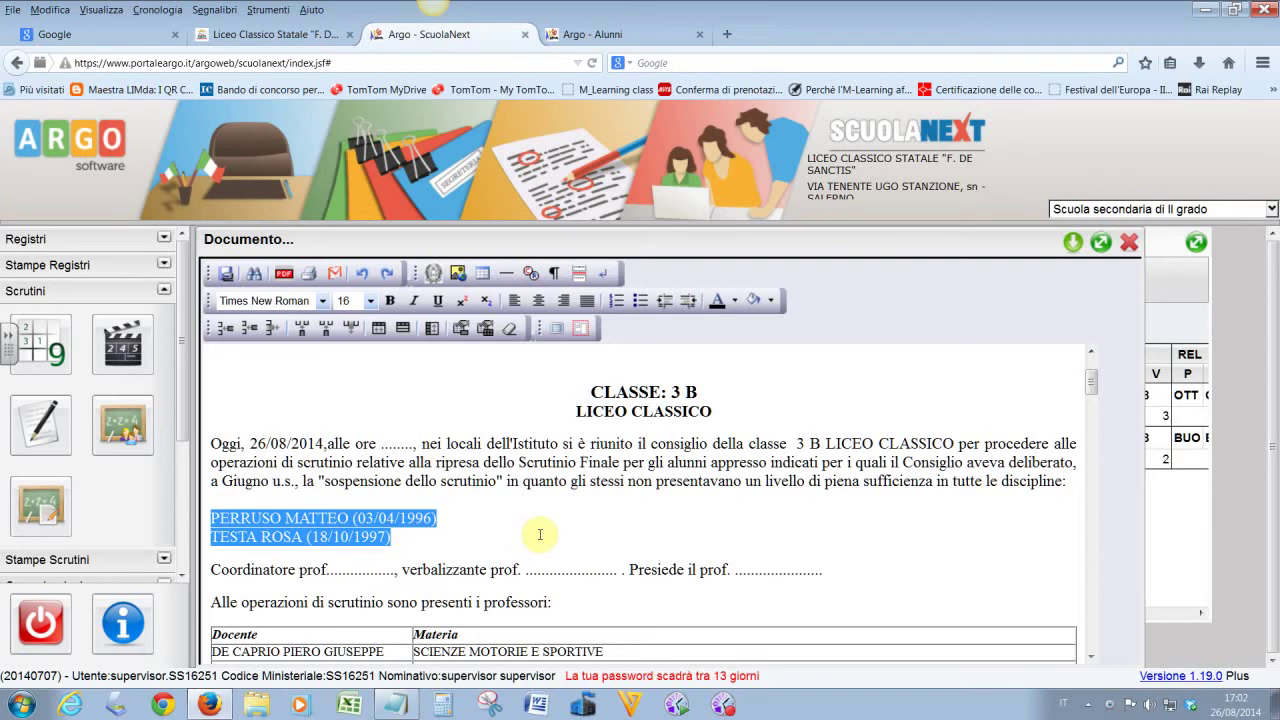
scroll(541, 529, down, 6)
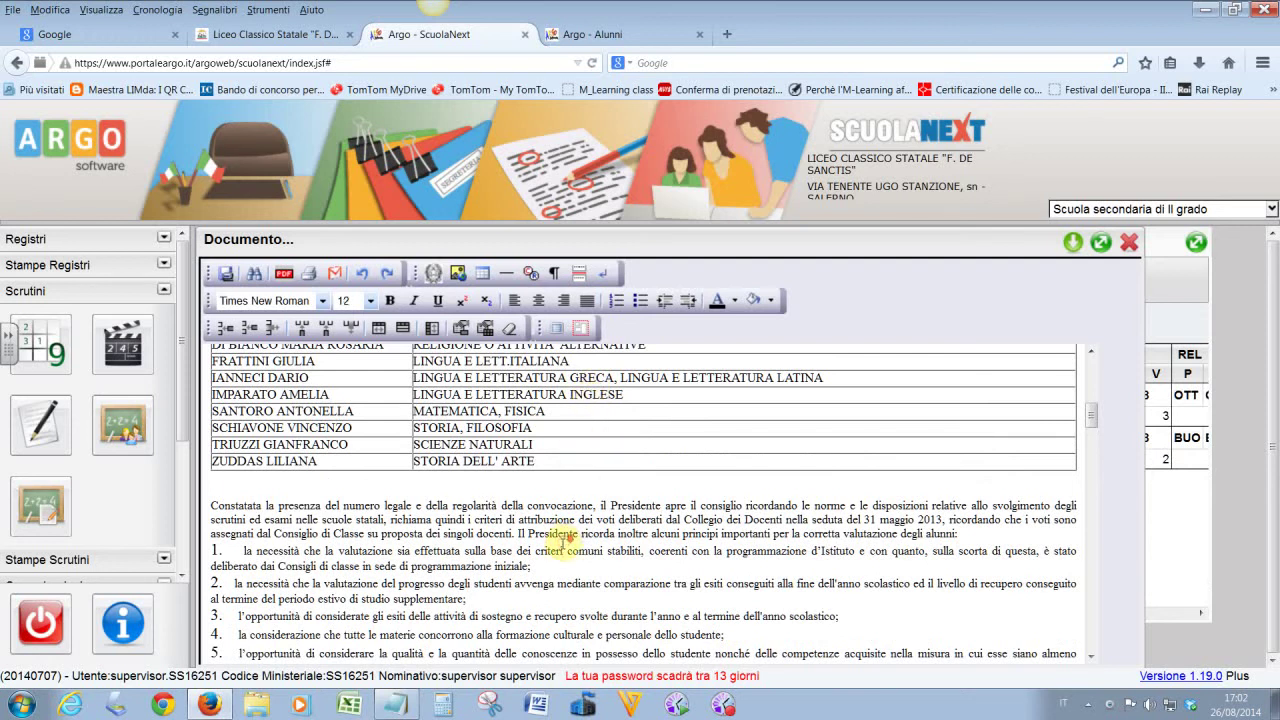
scroll(565, 543, down, 3)
scroll(566, 545, down, 3)
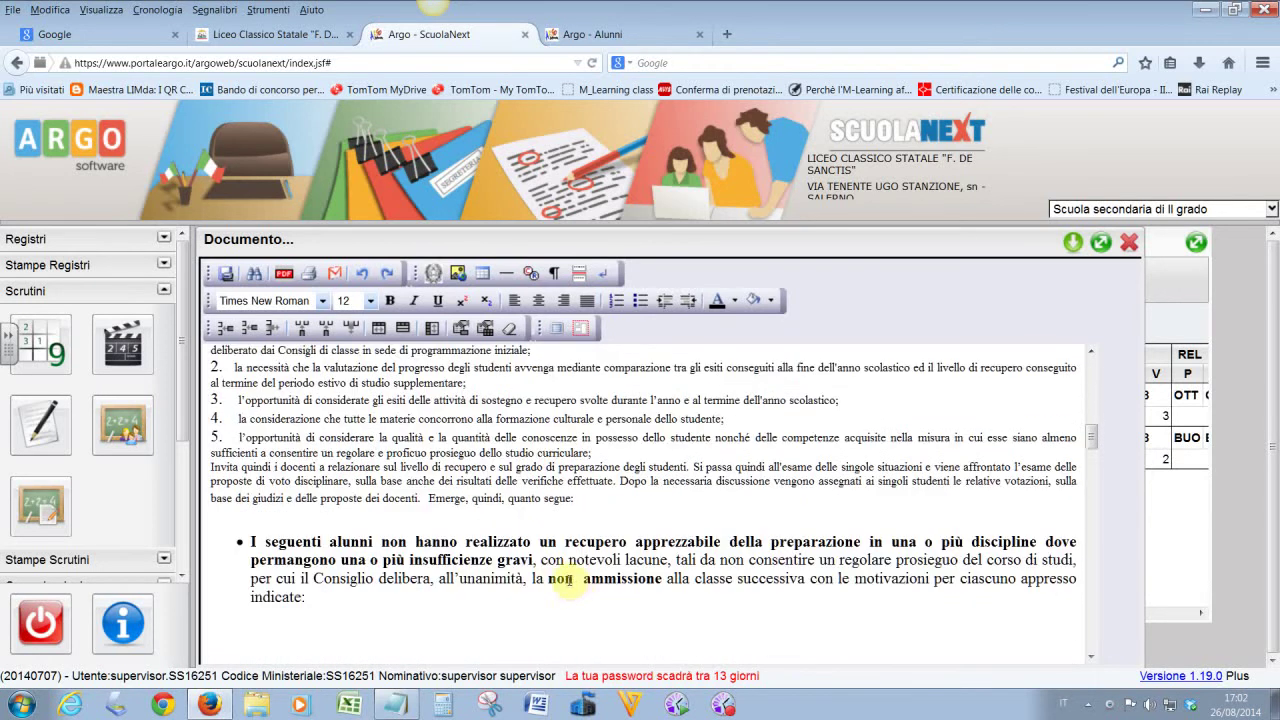
Step: Highlight the paragraph on non-admitted students in the minutes and its "la non ammissione" wording to examine it
drag(250, 541, 305, 597)
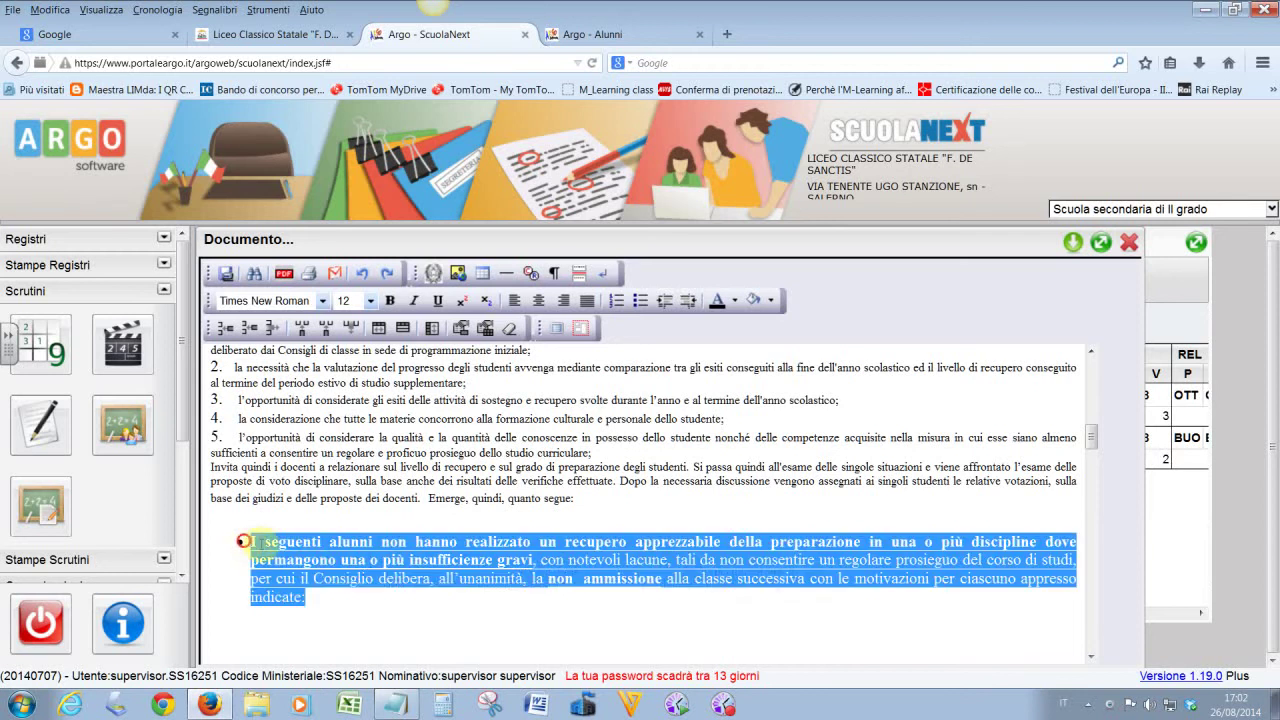
click(352, 608)
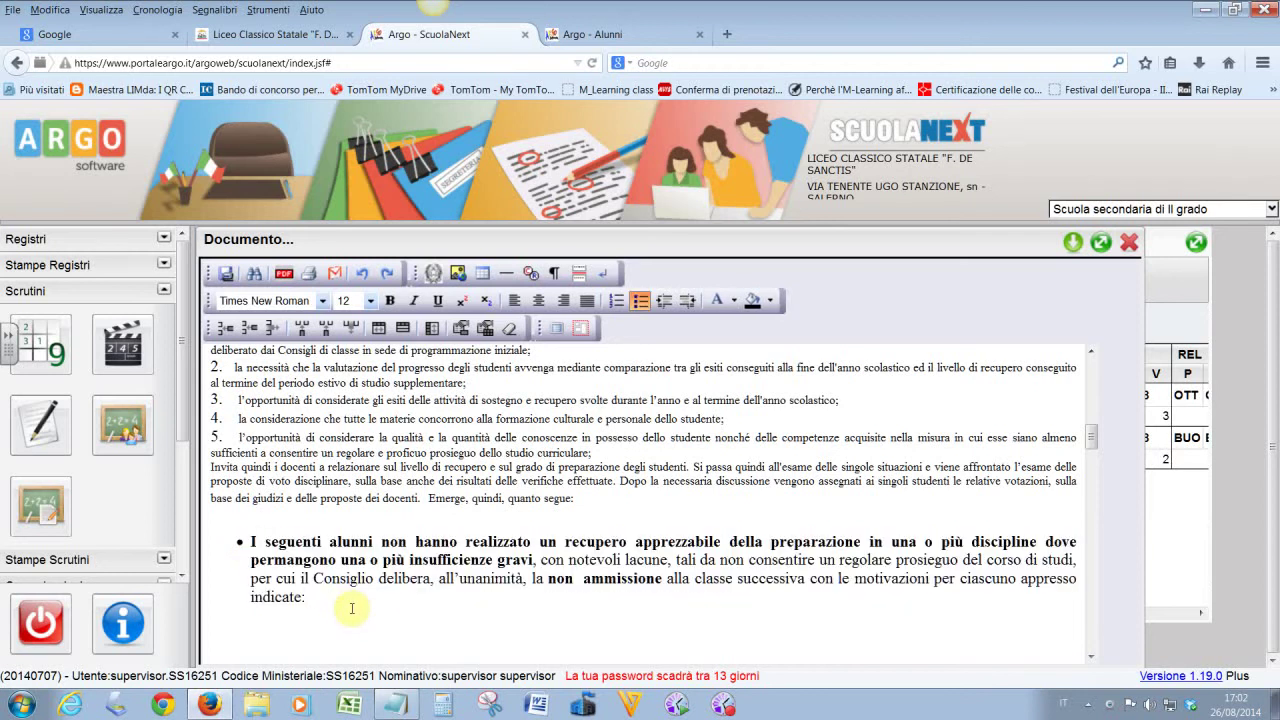
drag(528, 578, 674, 580)
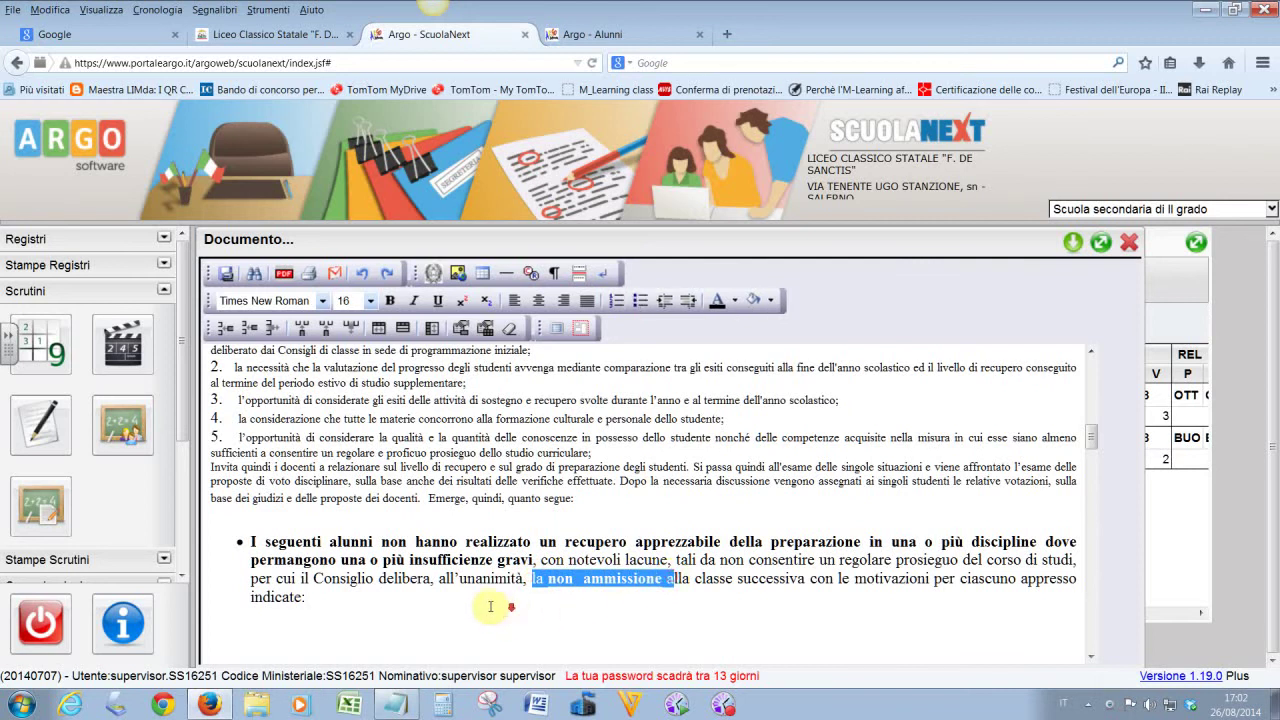
key(ctrl+b)
scroll(490, 606, down, 2)
drag(305, 490, 245, 432)
Step: Examine the paragraph on admitted students and the final grade tables listed under each student
scroll(416, 543, down, 2)
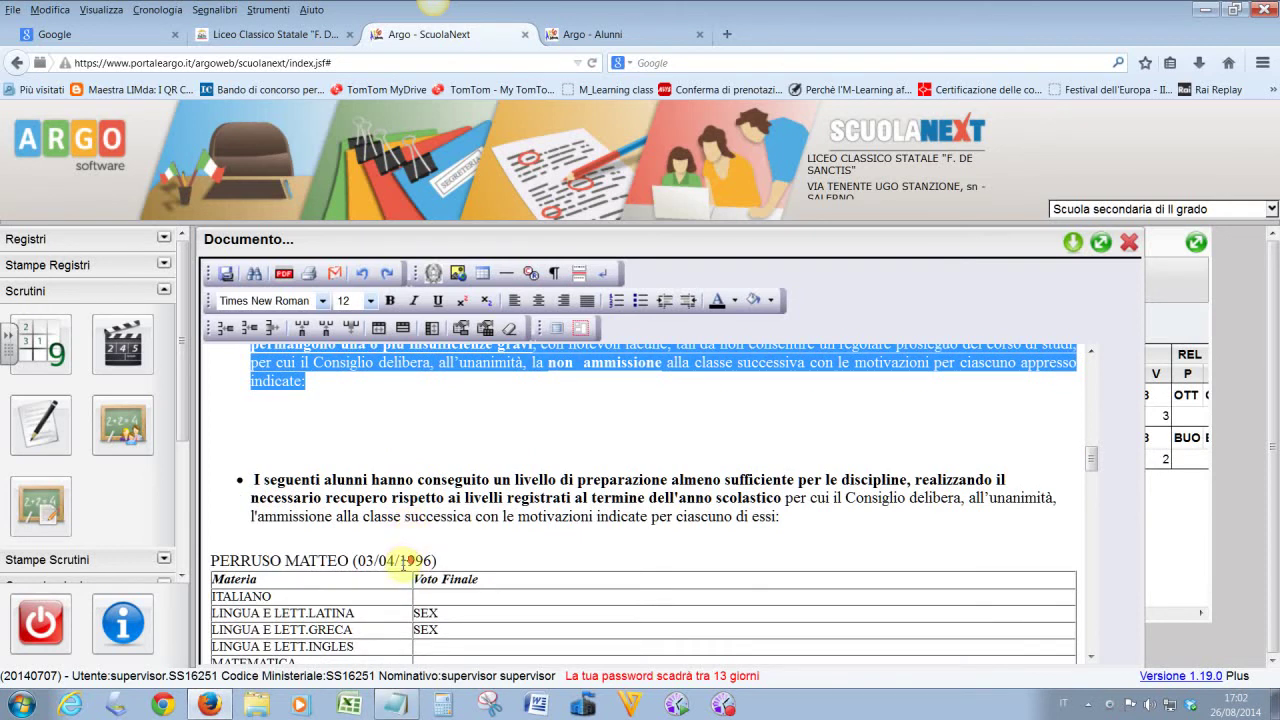
scroll(404, 562, down, 2)
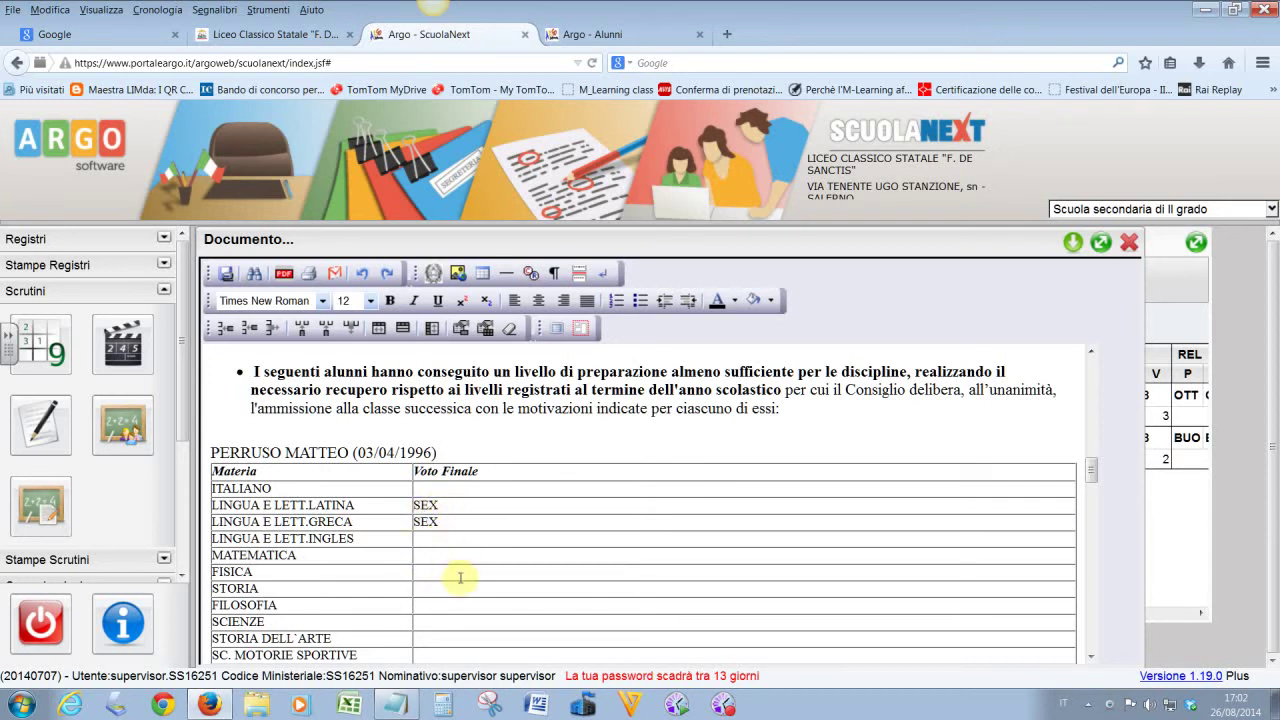
scroll(464, 580, down, 2)
scroll(464, 580, down, 4)
scroll(383, 474, up, 3)
Step: Enter the trial text "padosf" in the Note line below the first student's grade table and delete it
click(336, 490)
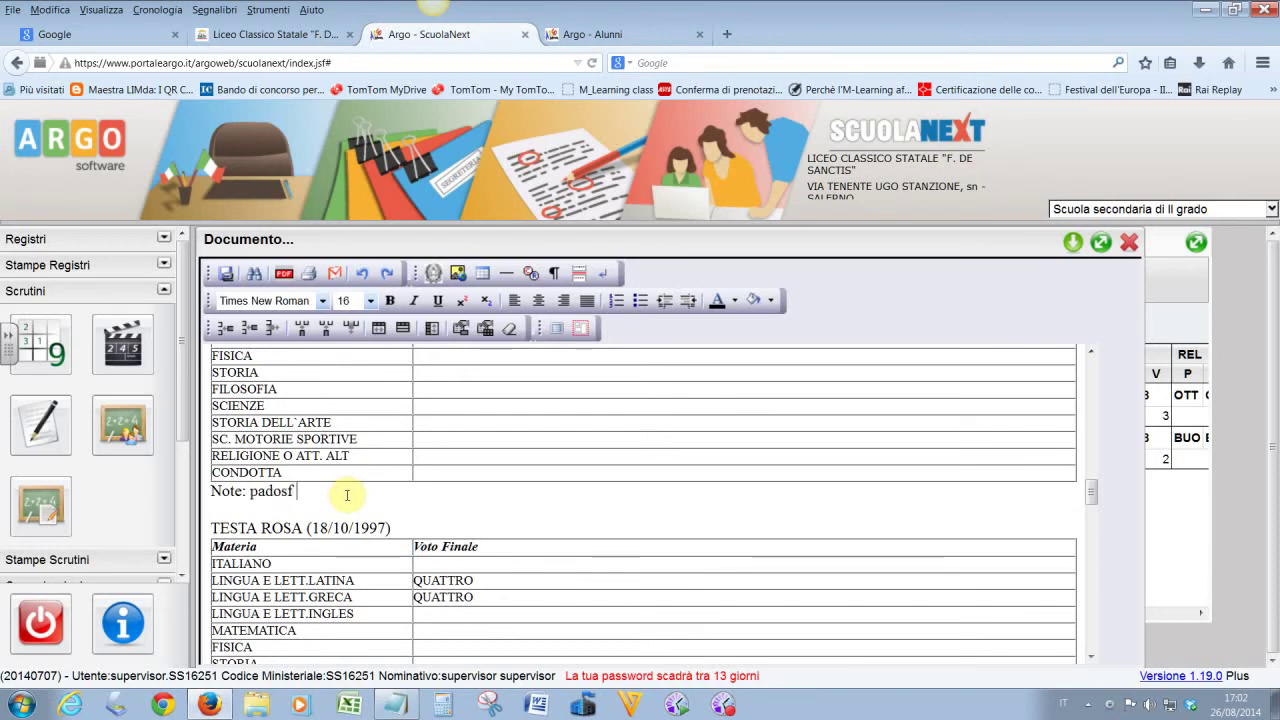
key(ctrl+shift+Left)
key(BackSpace)
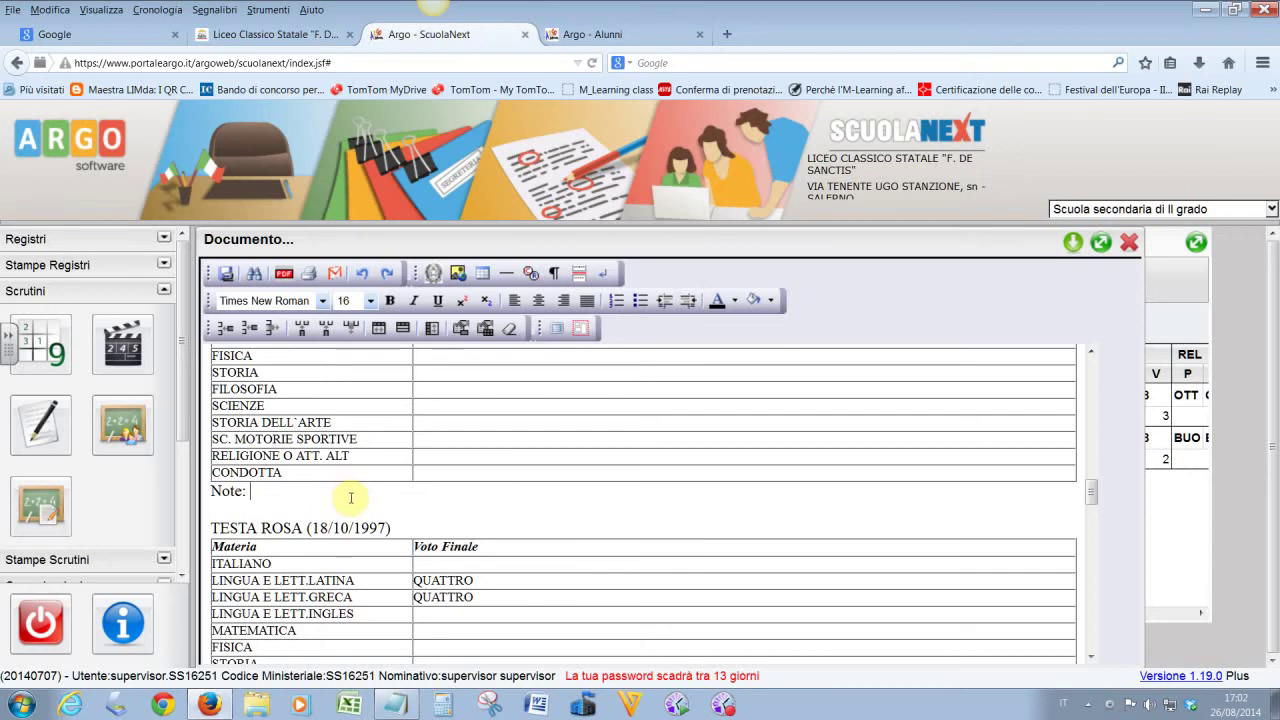
Step: Examine the criteria for assigning the conduct grade further down in the minutes
scroll(405, 553, down, 6)
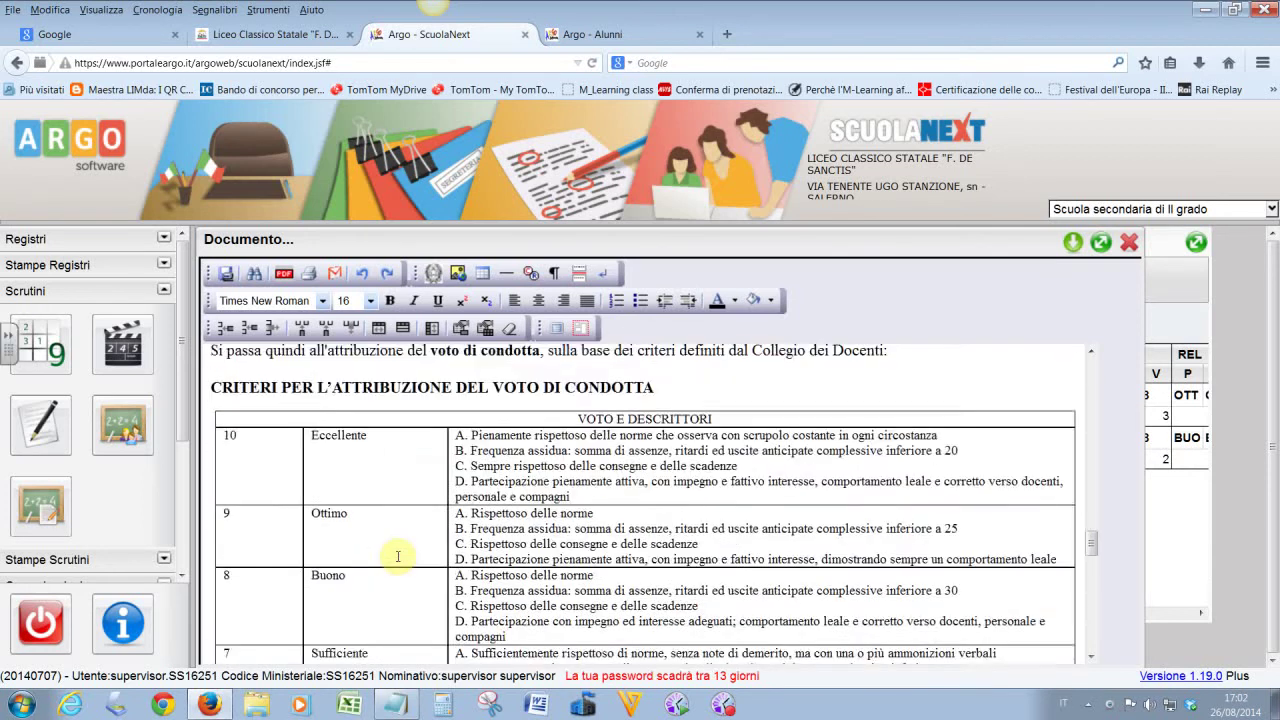